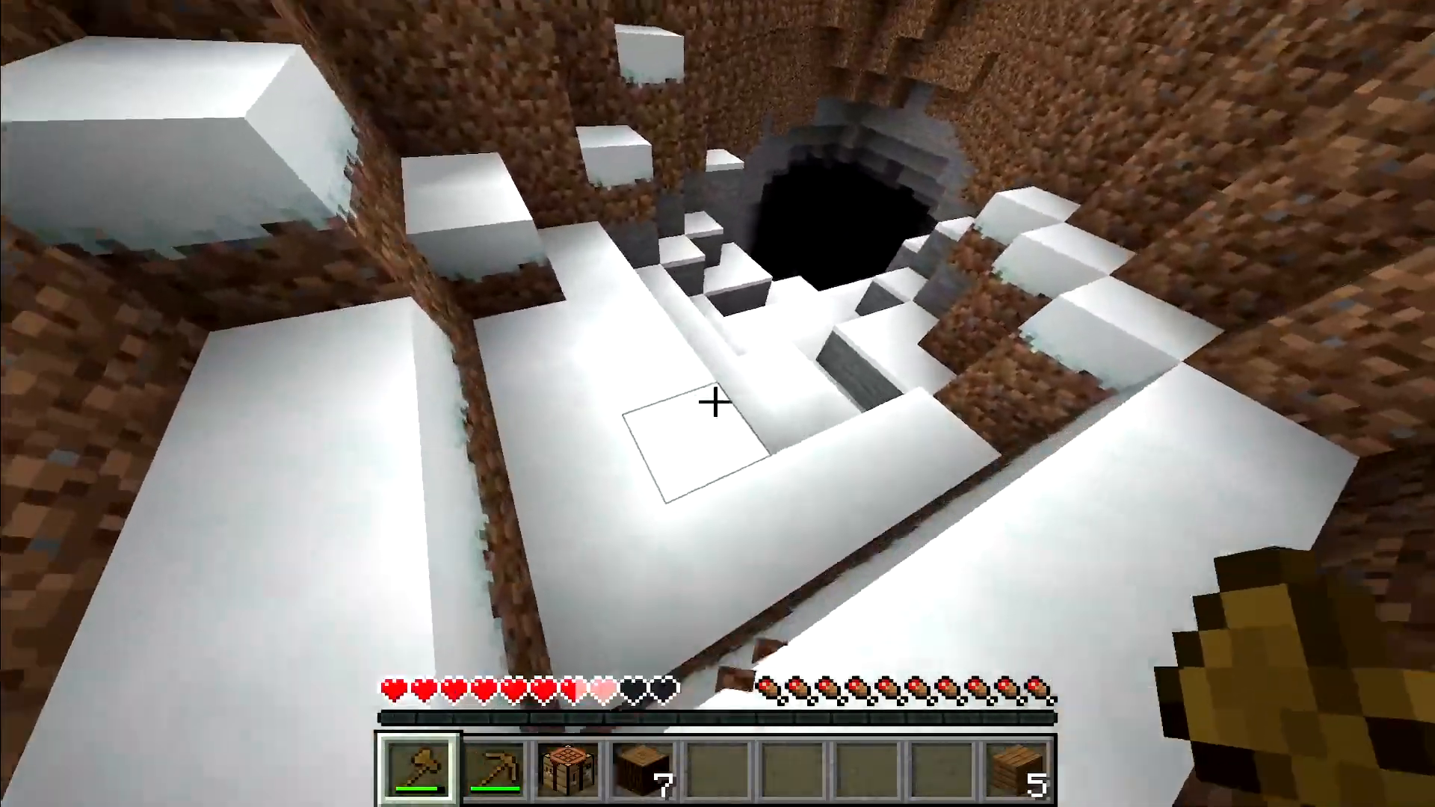
- Climb out of the hole up the snowy hill, then walk down its slope toward the water
key("w")
key("w")
key("w")
key("space")
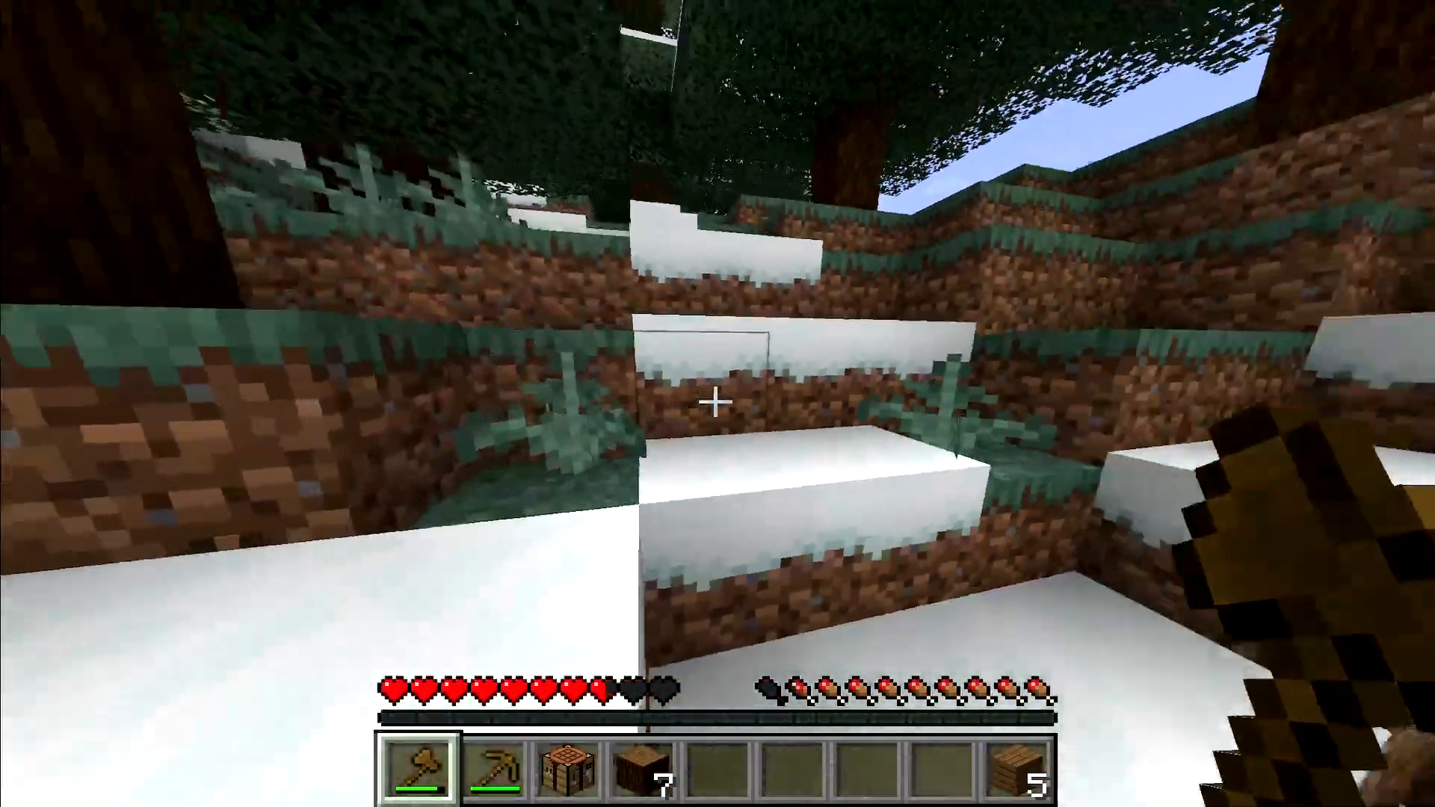
key("w")
key("space")
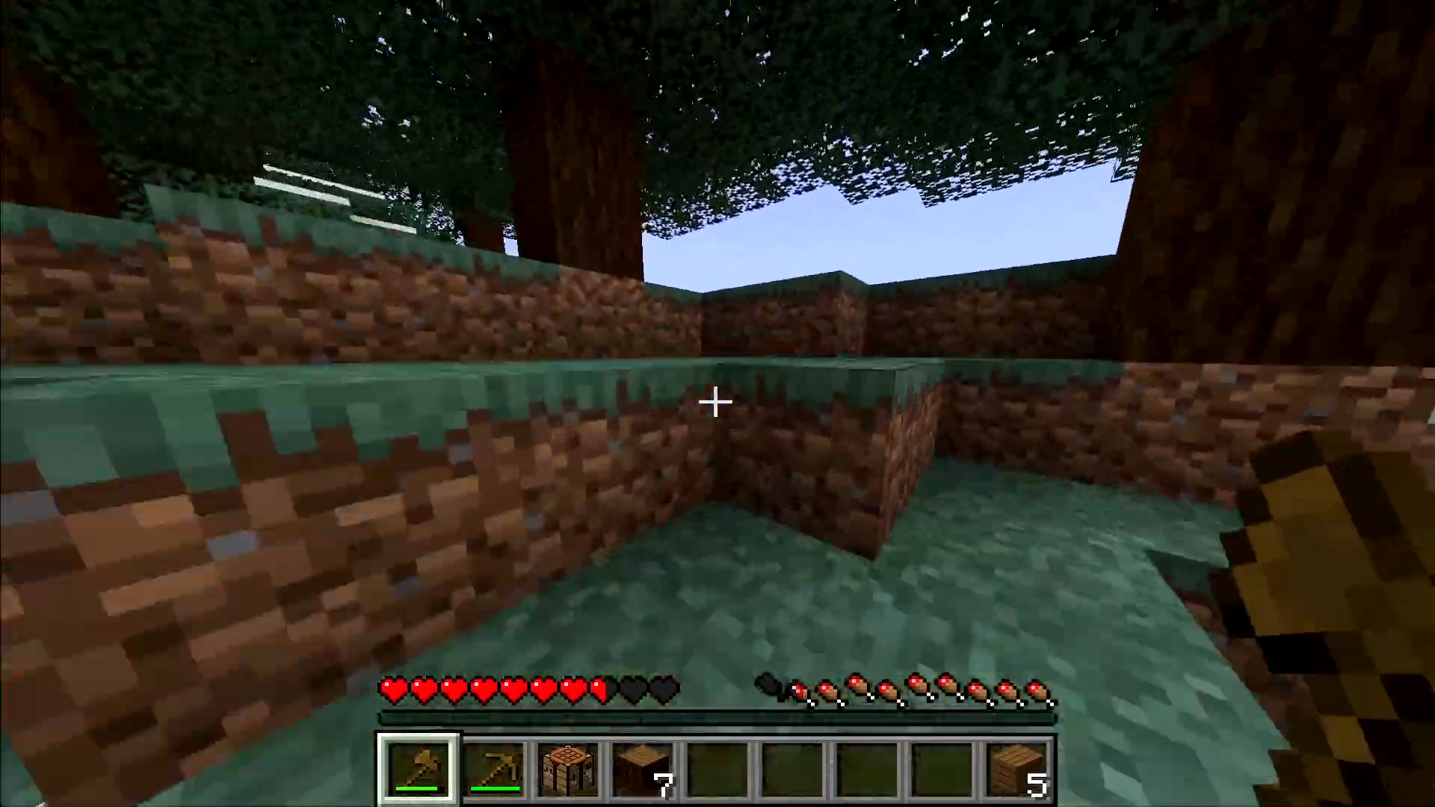
key("w")
key("space")
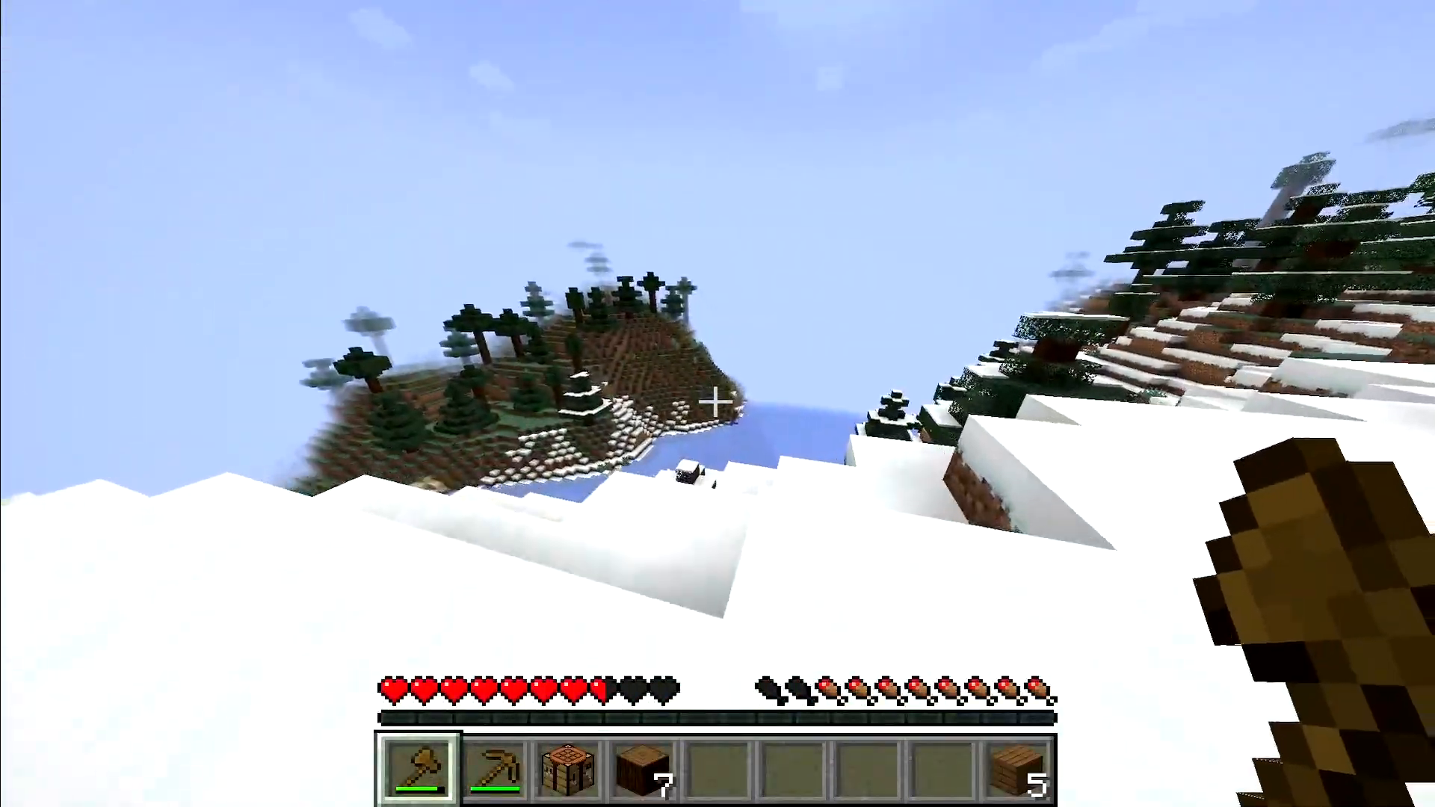
key("w")
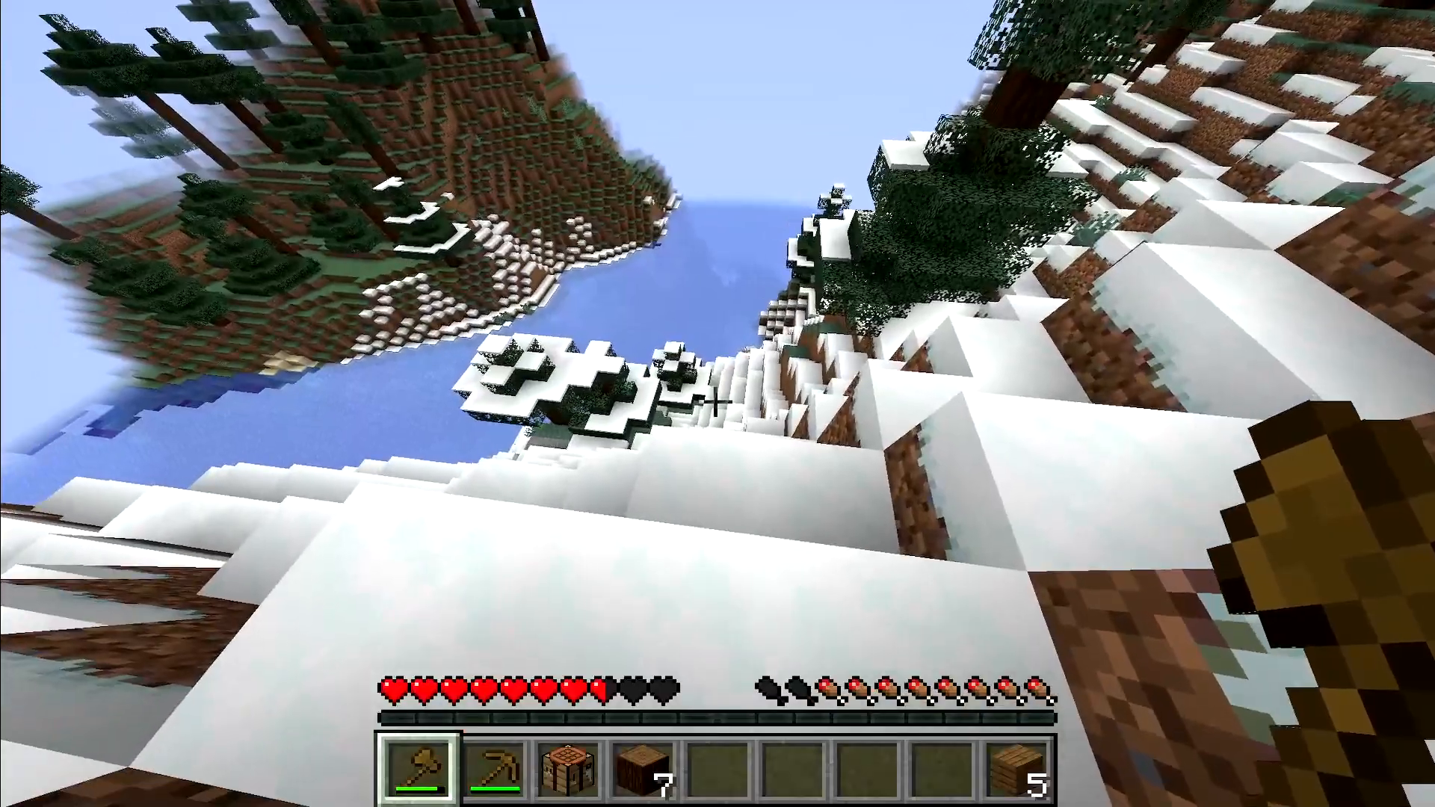
key("w")
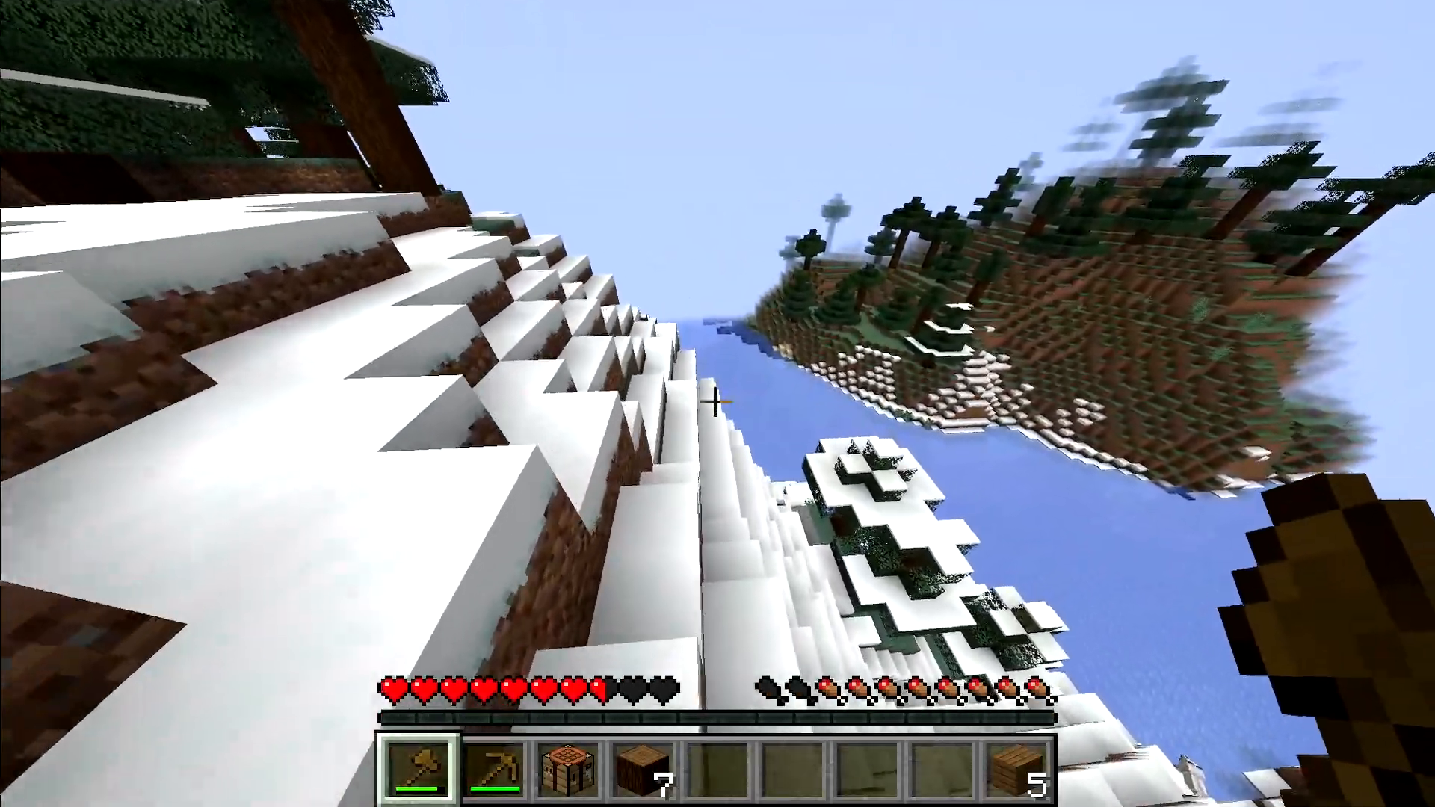
key("w")
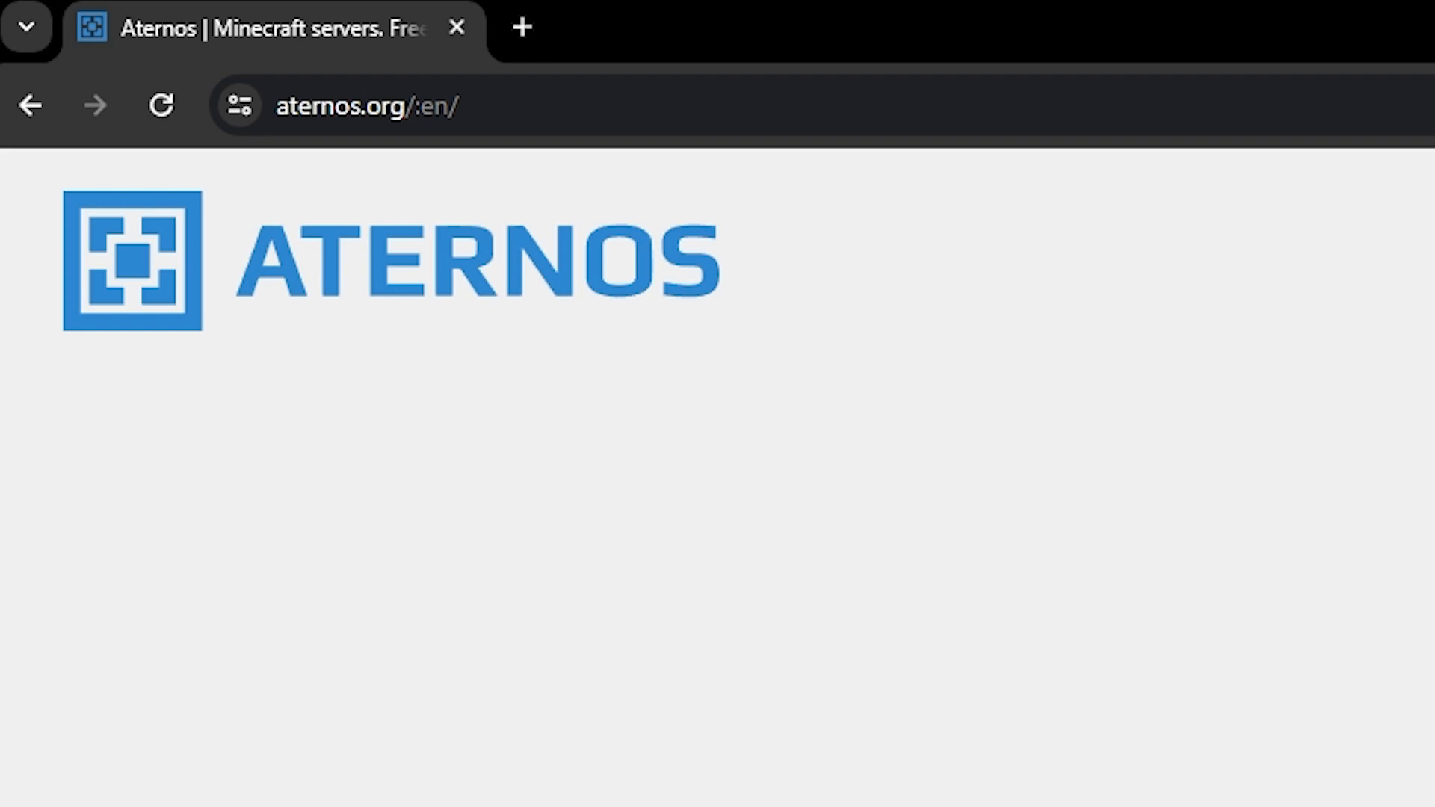
scroll(1103, 568, "down", 5)
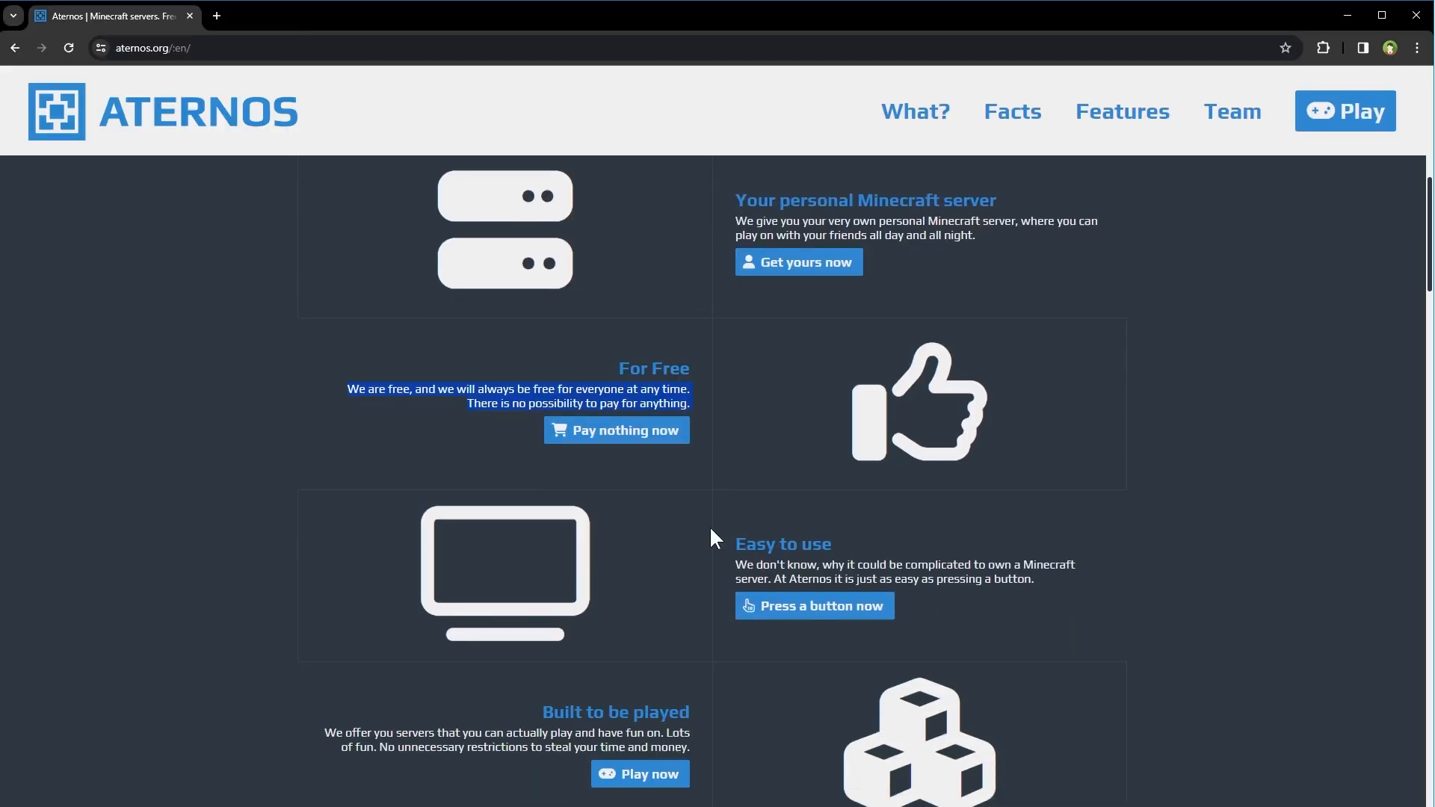
scroll(711, 530, "down", 7)
left_click_drag(379, 536, 1070, 530)
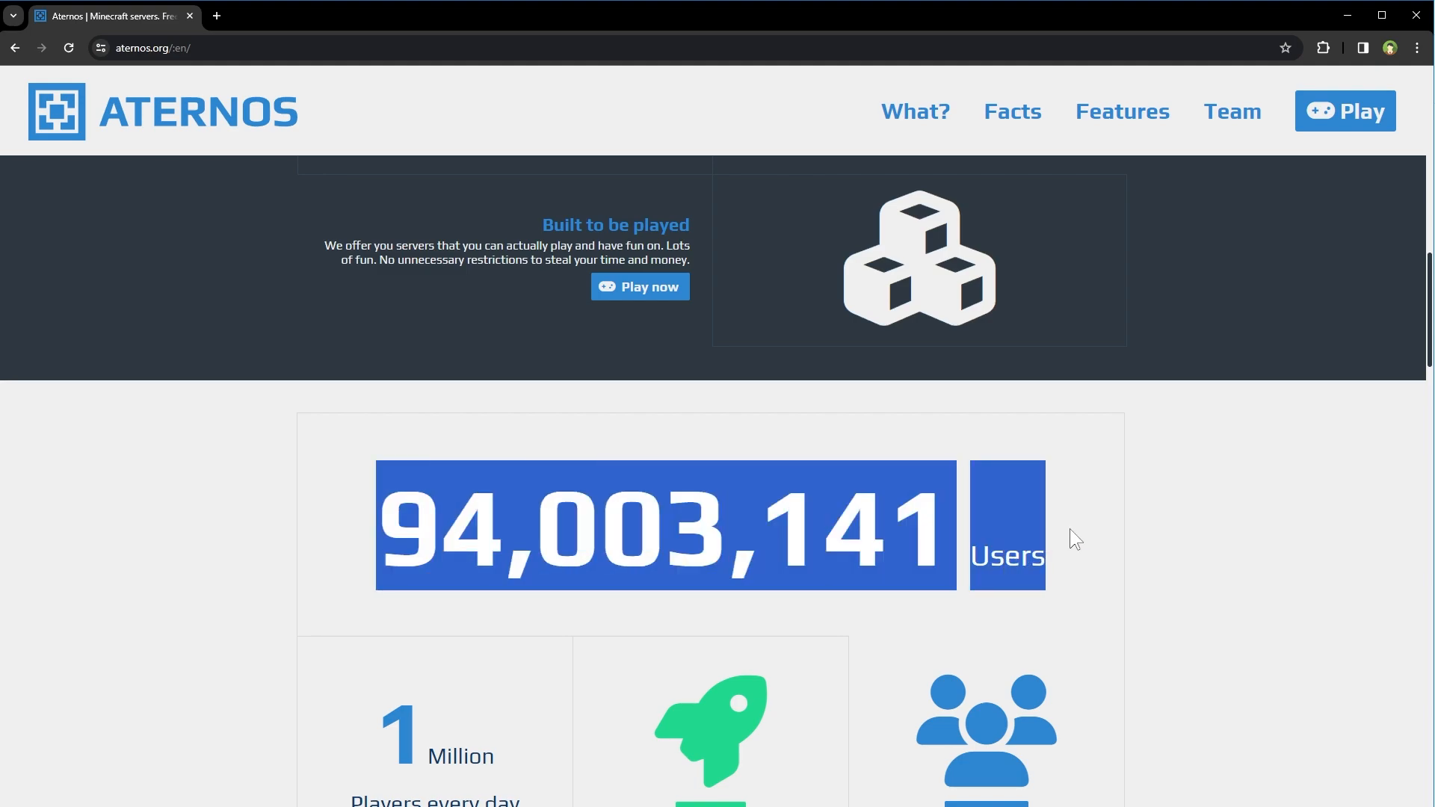
scroll(1073, 528, "down", 3)
left_click_drag(378, 478, 568, 585)
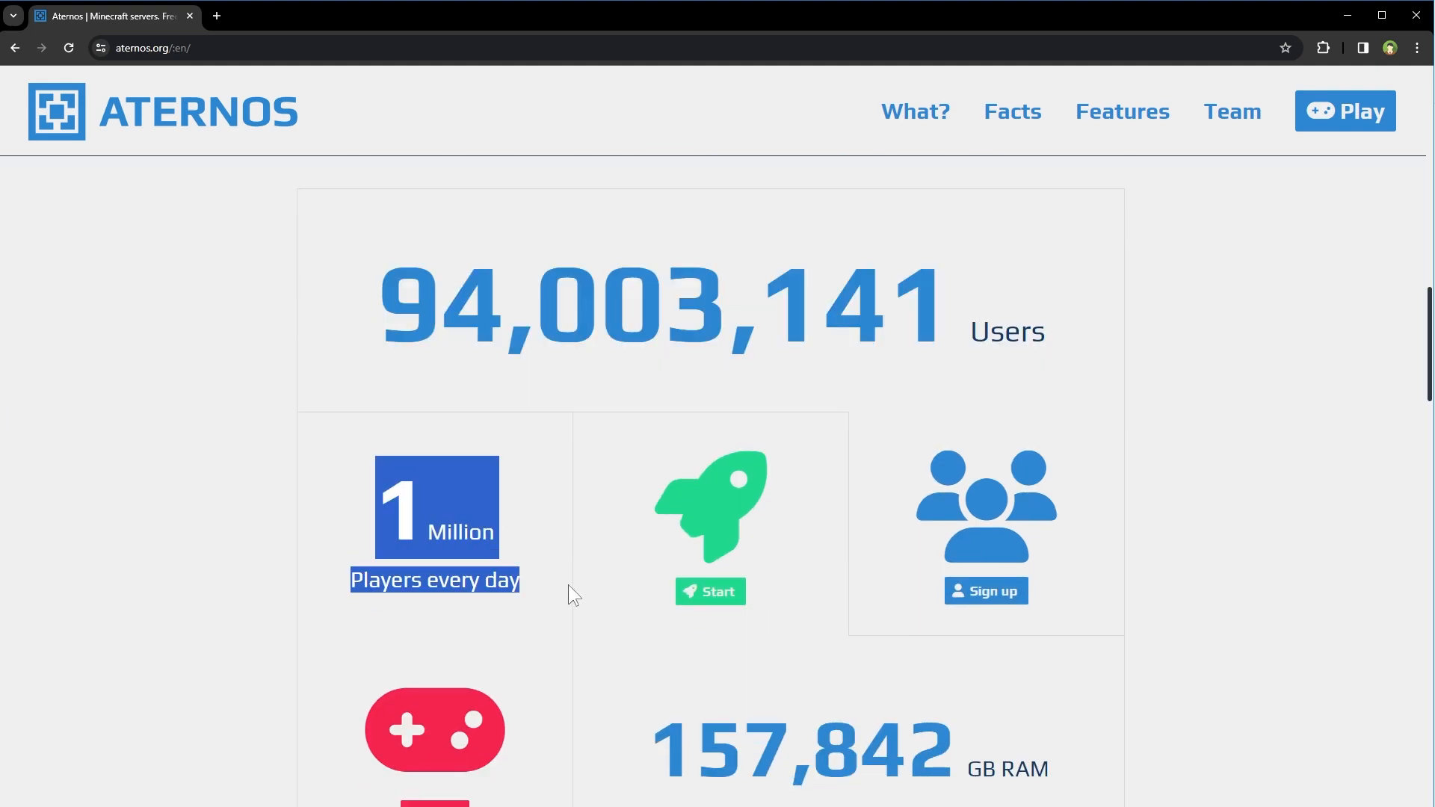
left_click(568, 584)
scroll(568, 585, "down", 7)
scroll(568, 586, "down", 3)
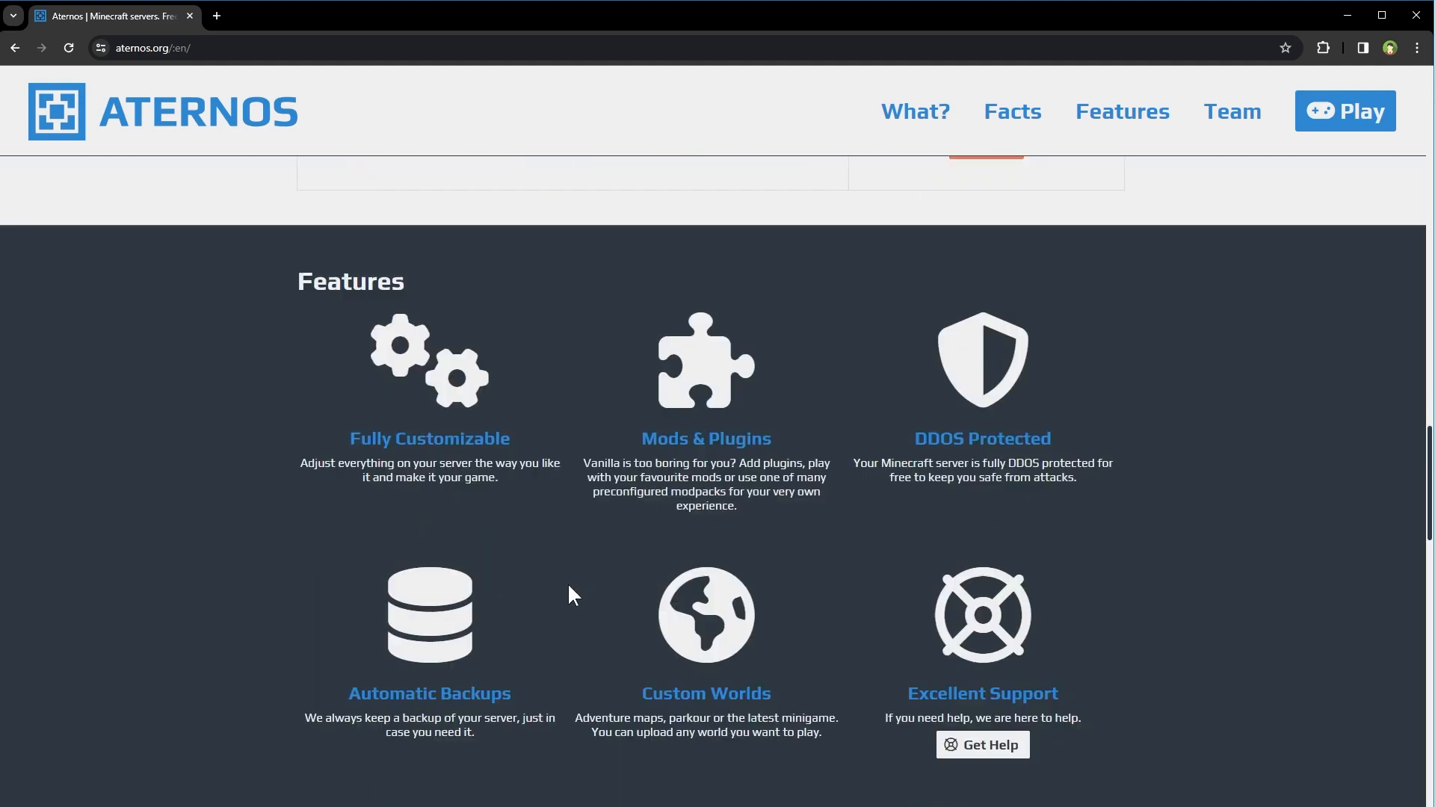
scroll(376, 470, "up", 2)
left_click_drag(376, 432, 1130, 677)
left_click(1131, 676)
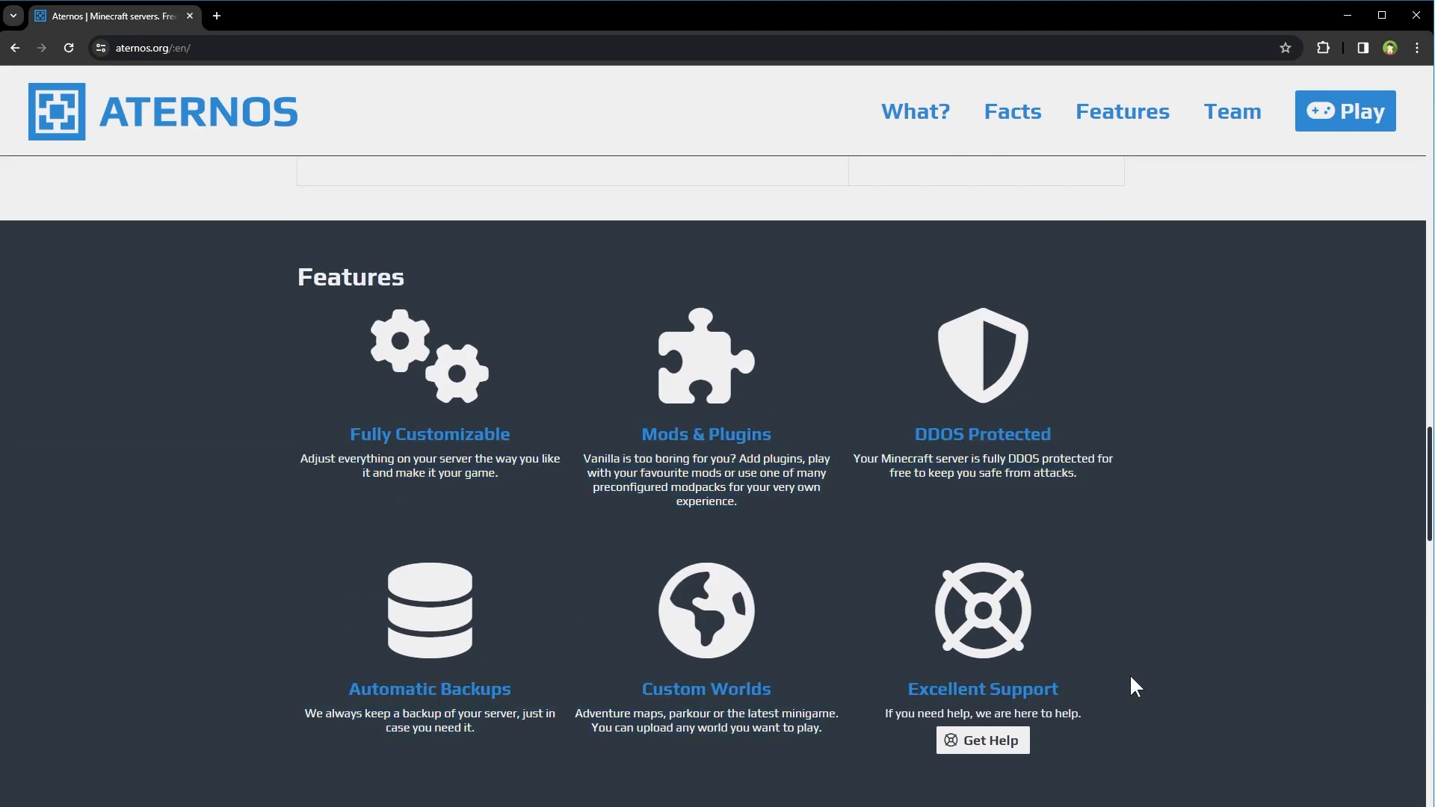
scroll(1131, 677, "down", 5)
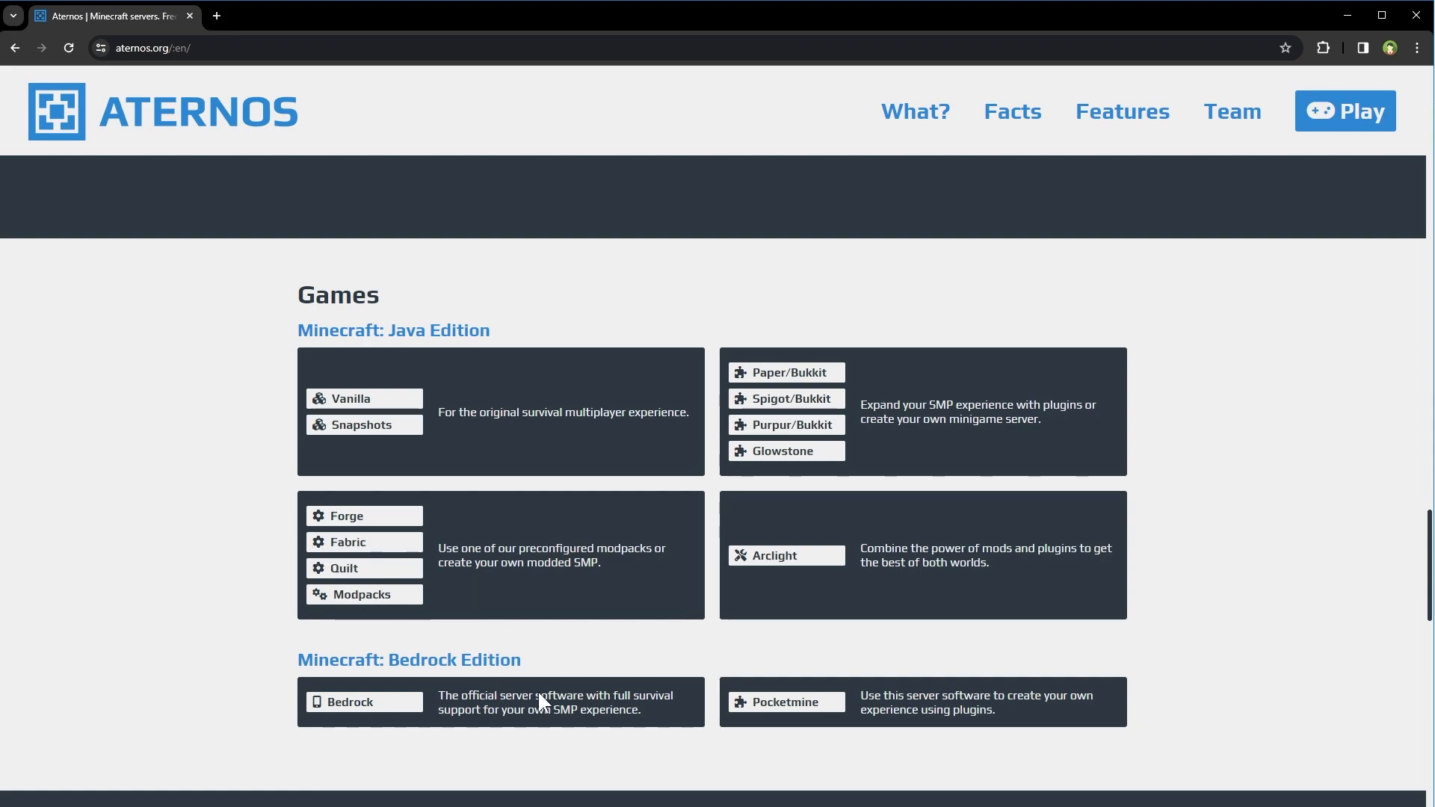
scroll(1091, 688, "down", 5)
scroll(1090, 685, "down", 3)
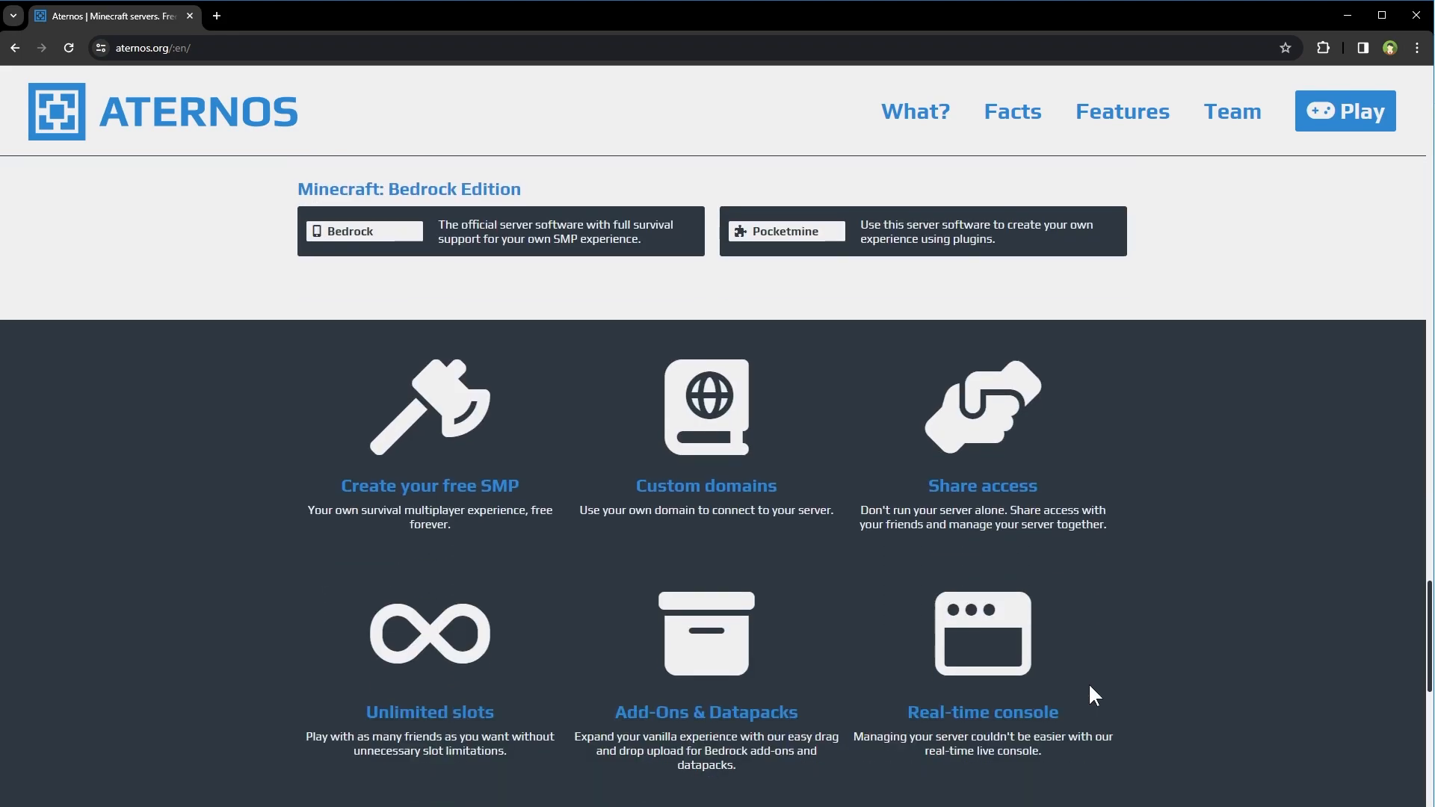
left_click_drag(366, 585, 507, 631)
left_click(509, 630)
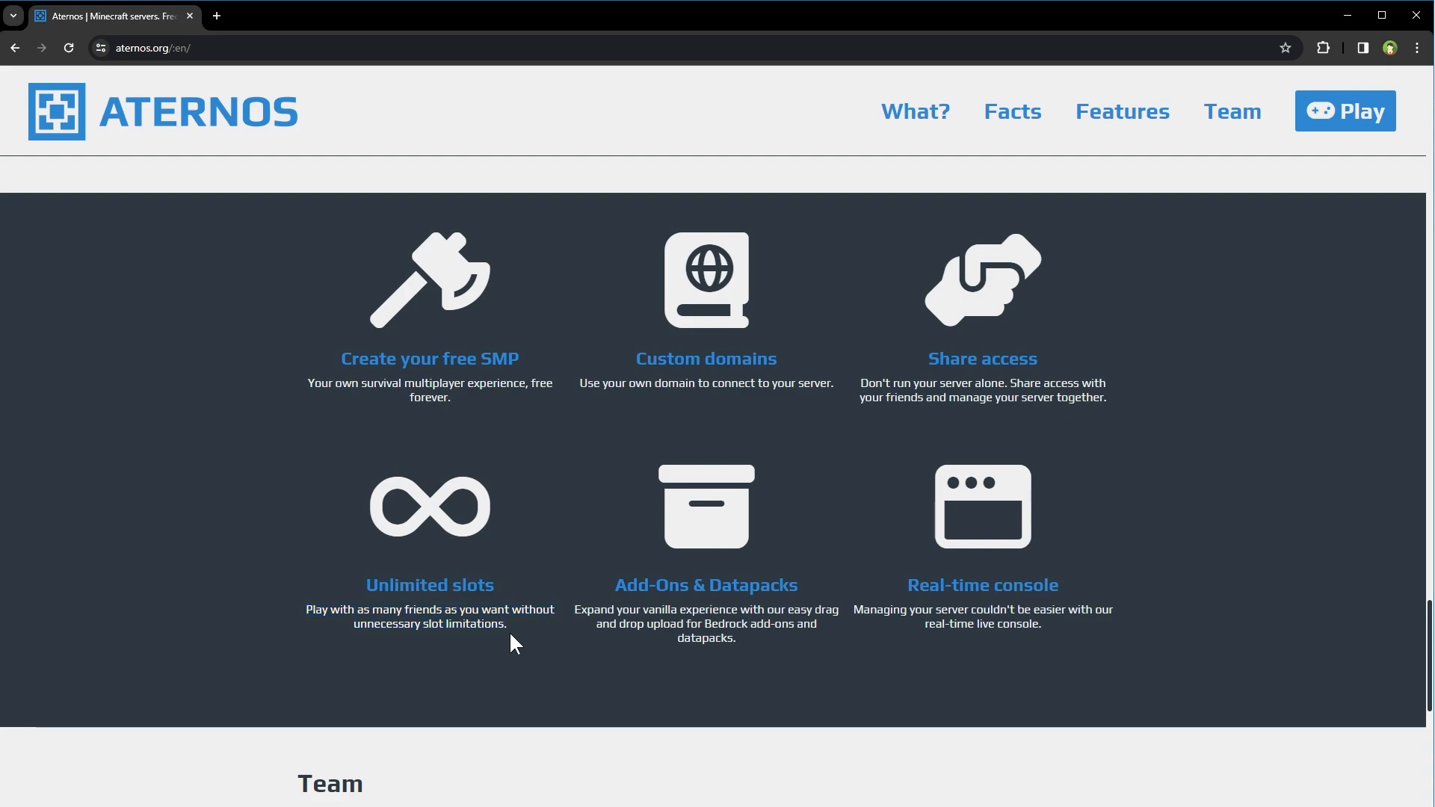
scroll(1419, 195, "up", 5)
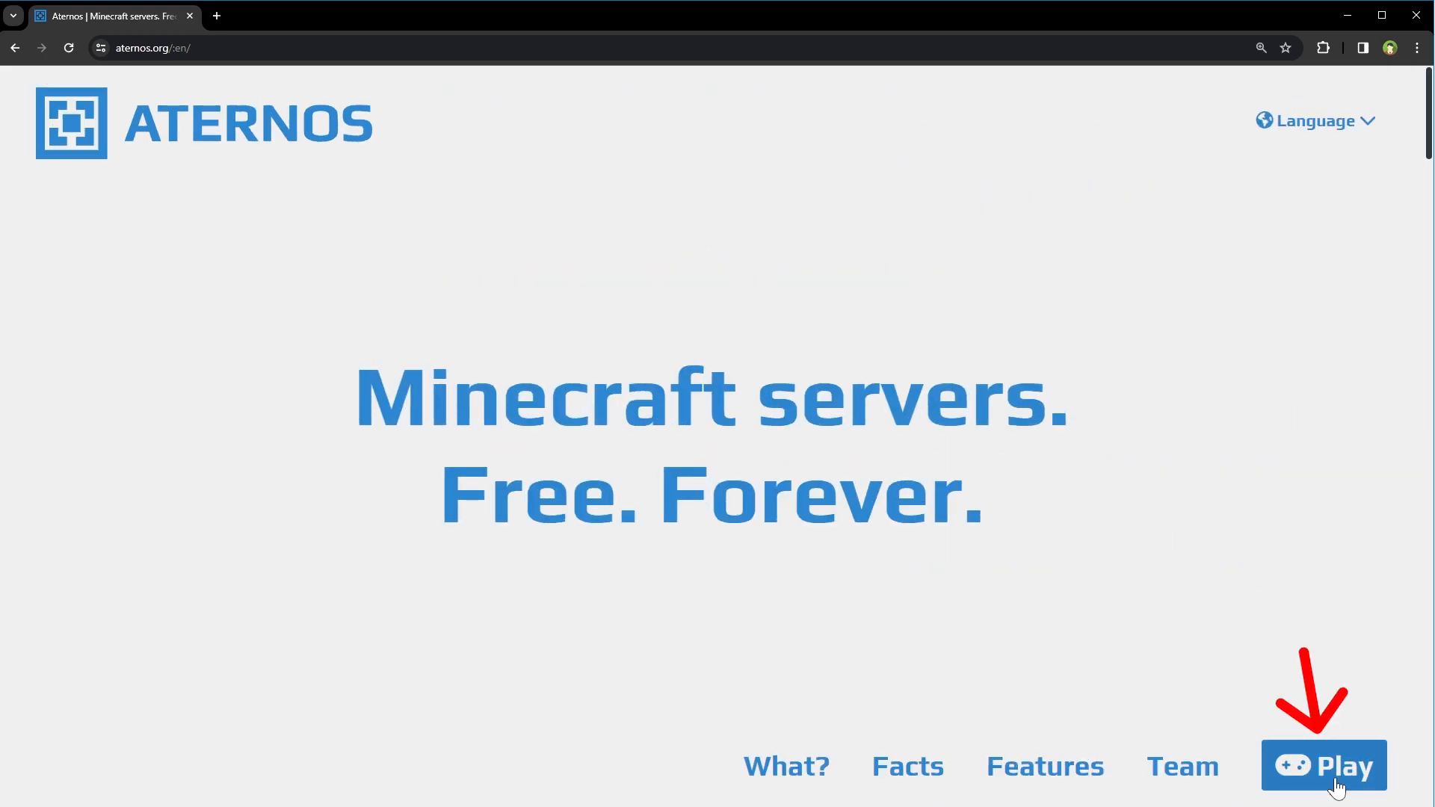
- Sign up for a new Aternos account, agreeing to the terms and privacy policy and setting a password
left_click(1345, 770)
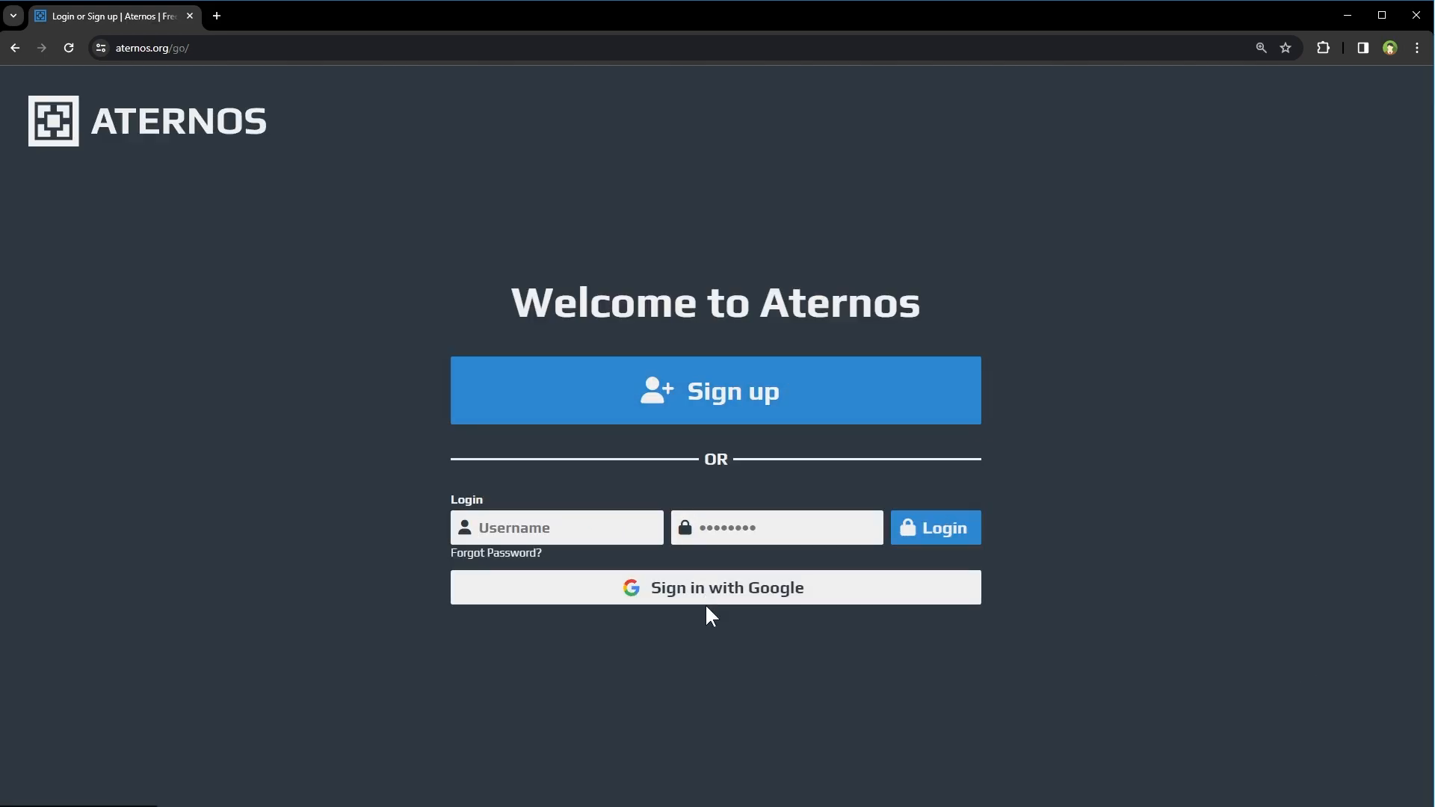
left_click(830, 410)
left_click(939, 404)
left_click(939, 456)
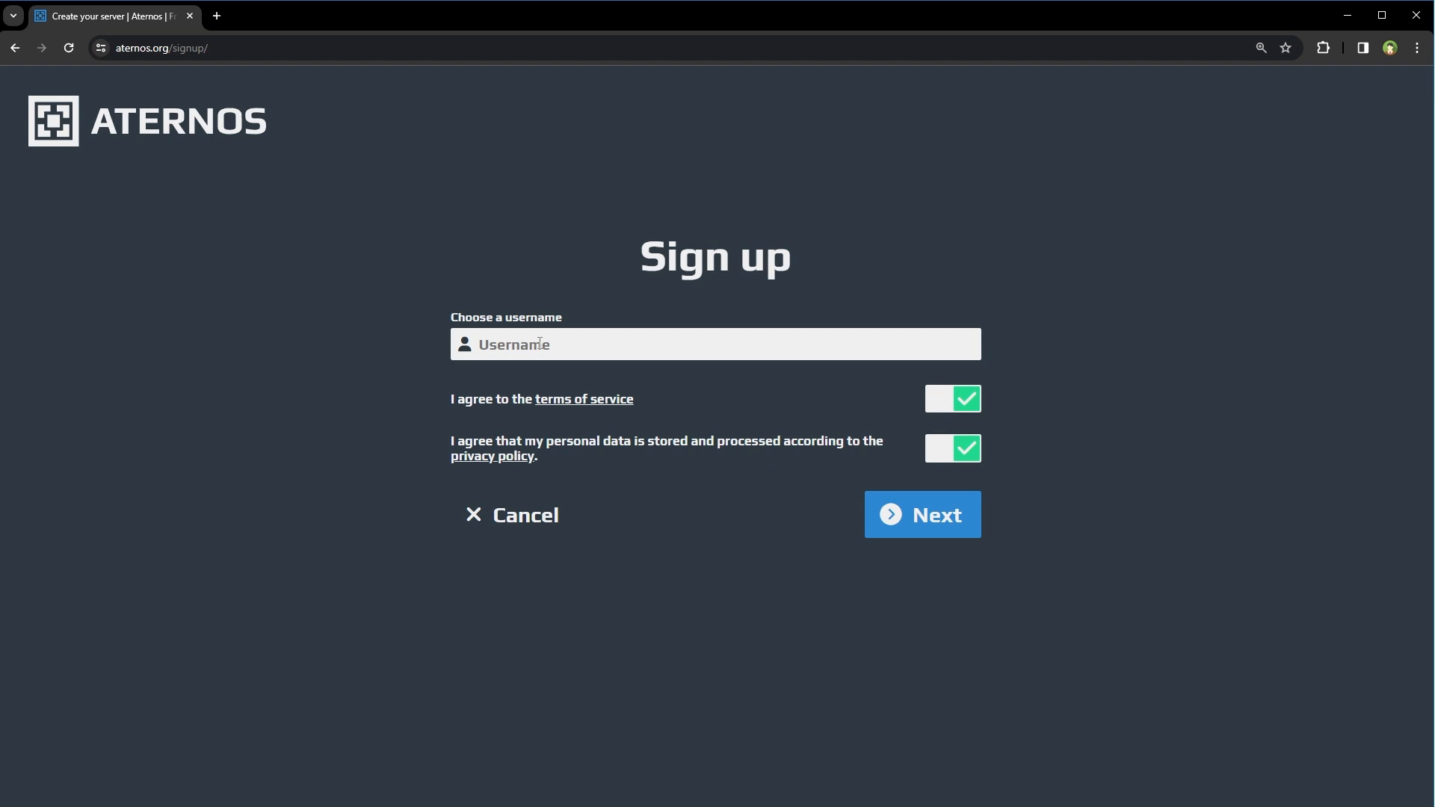
left_click(872, 530)
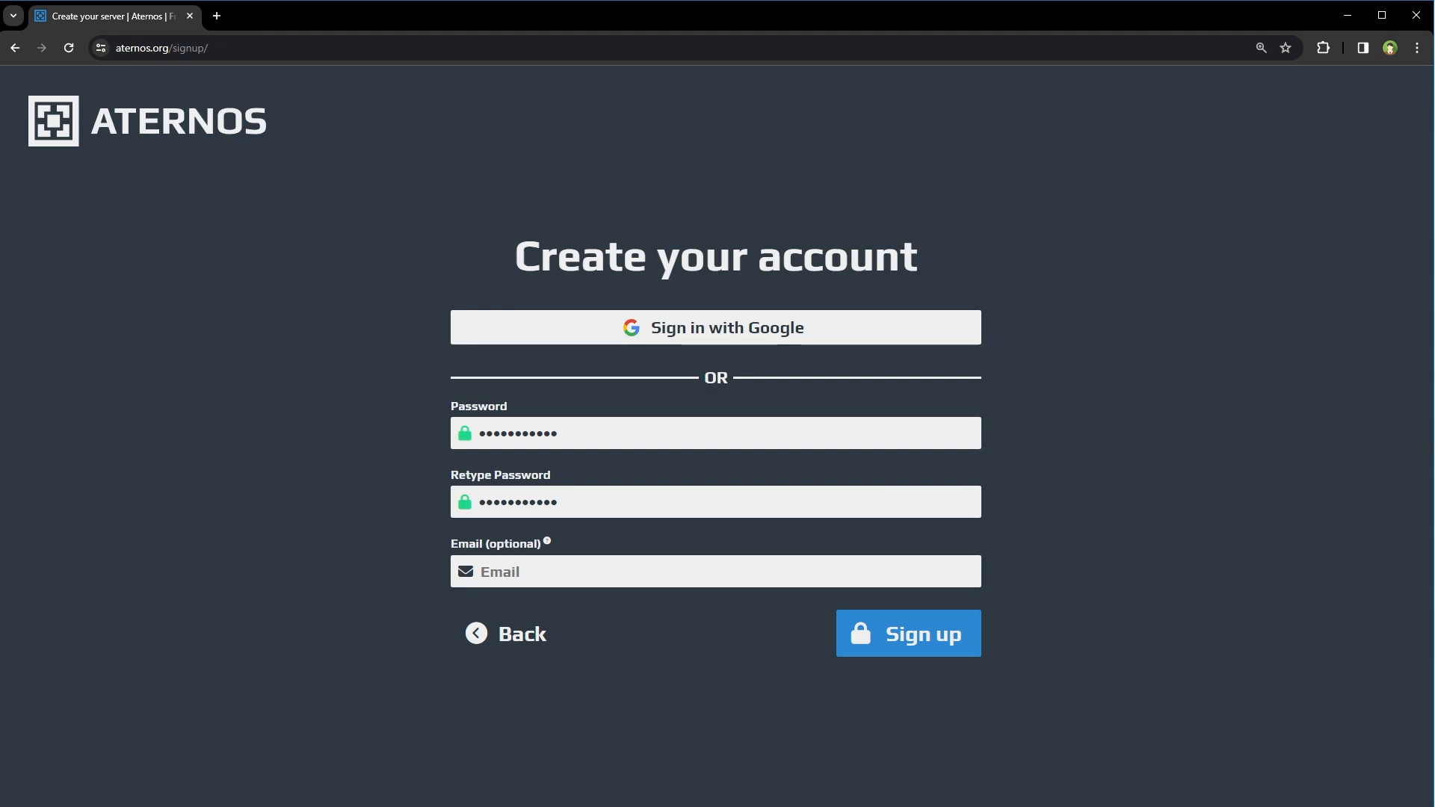
left_click(892, 641)
- Create a Java Edition server, keeping the suggested server address
left_click(830, 583)
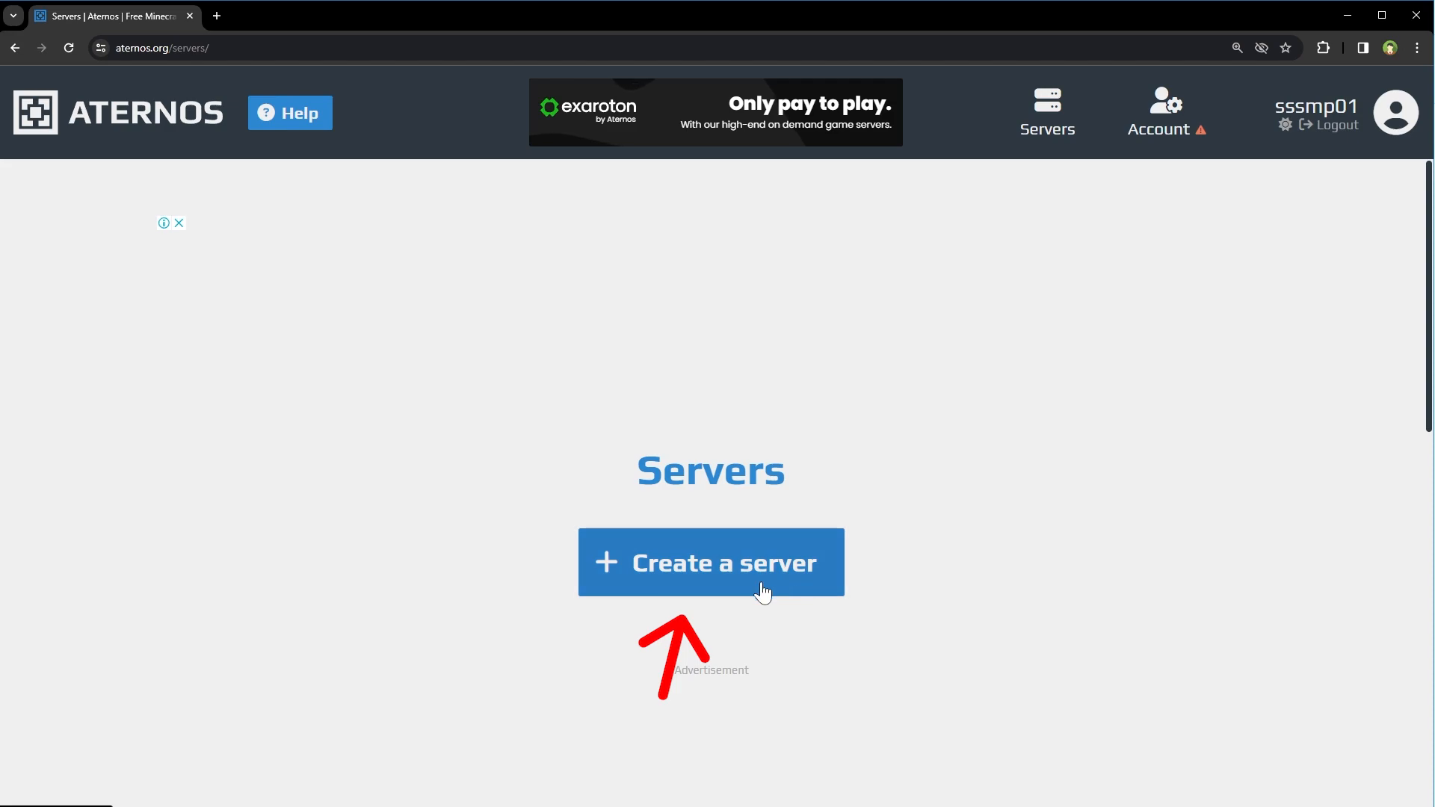
scroll(1044, 279, "down", 3)
left_click_drag(590, 396, 603, 398)
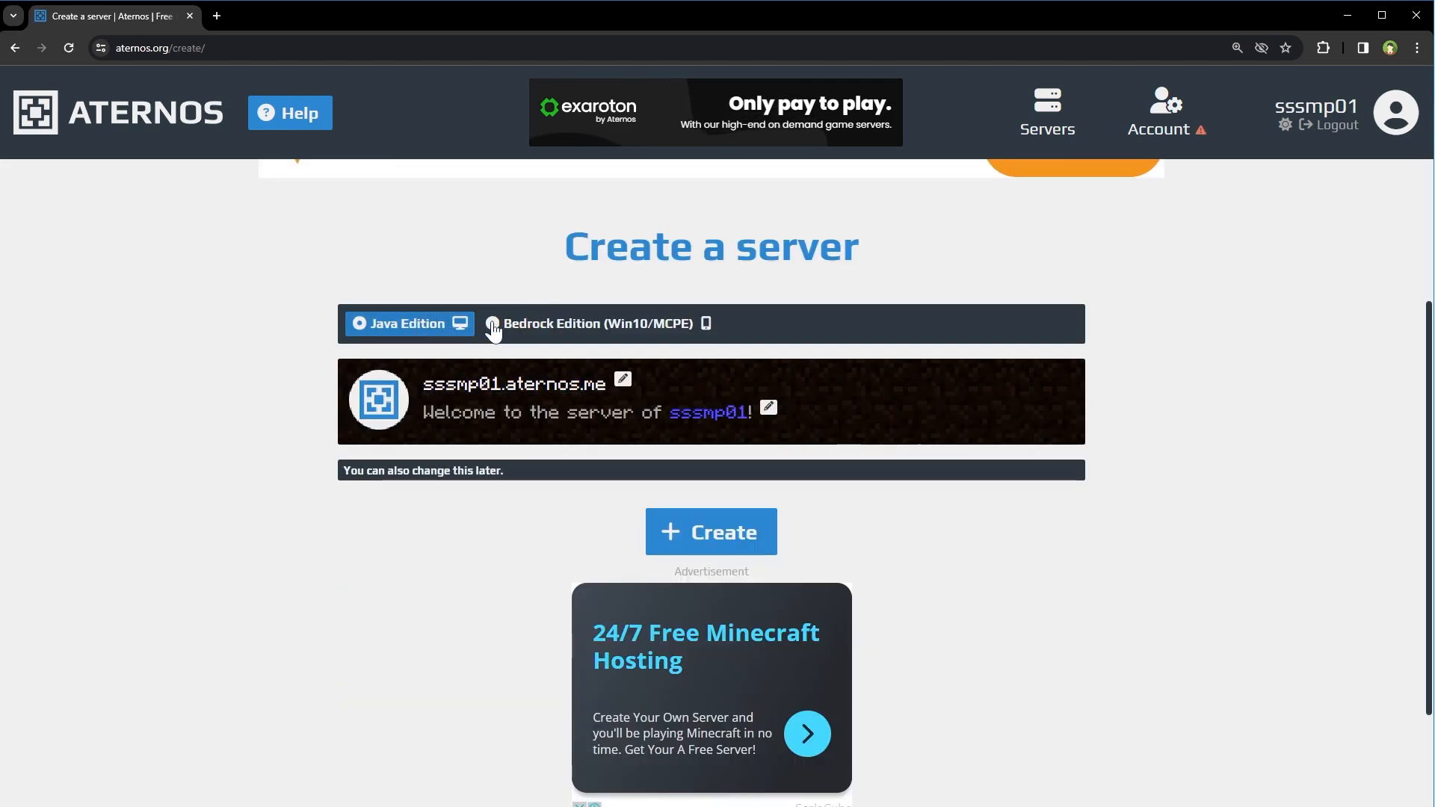
left_click(717, 535)
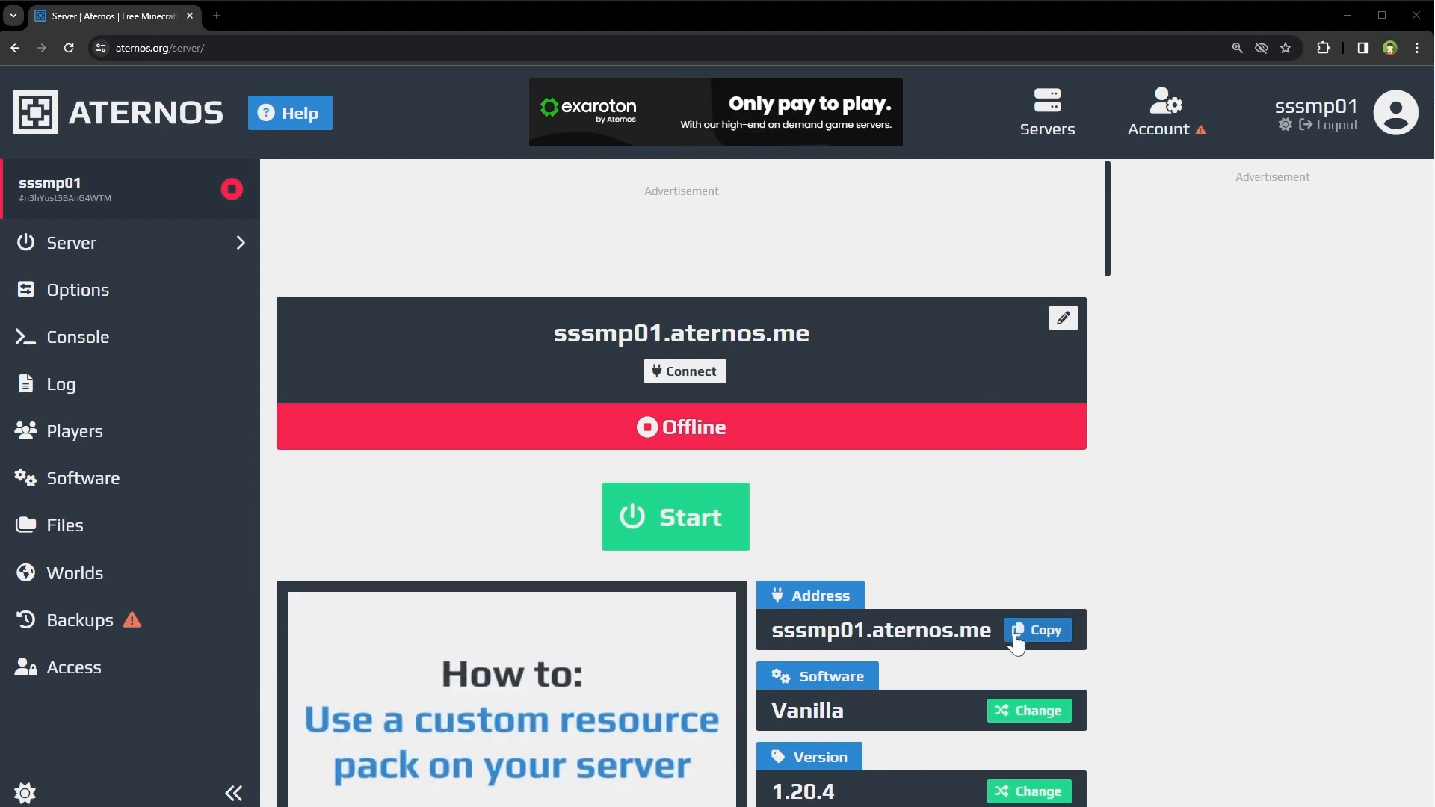
- Look through the available versions on the Version Change page, then return to the server overview
scroll(993, 675, "down", 1)
scroll(994, 683, "down", 3)
left_click(1039, 581)
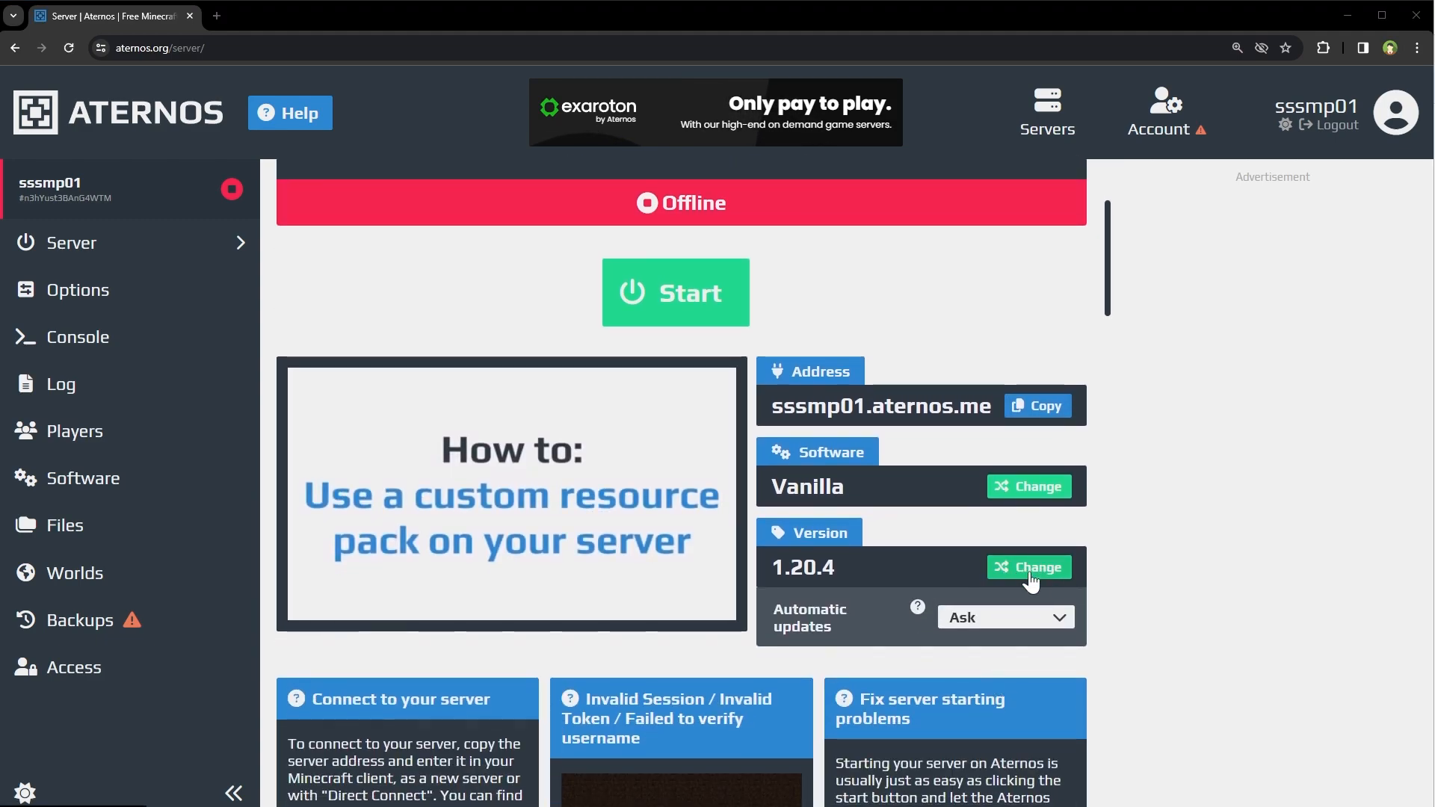
scroll(910, 551, "down", 6)
scroll(913, 550, "up", 2)
scroll(913, 550, "up", 5)
left_click(82, 251)
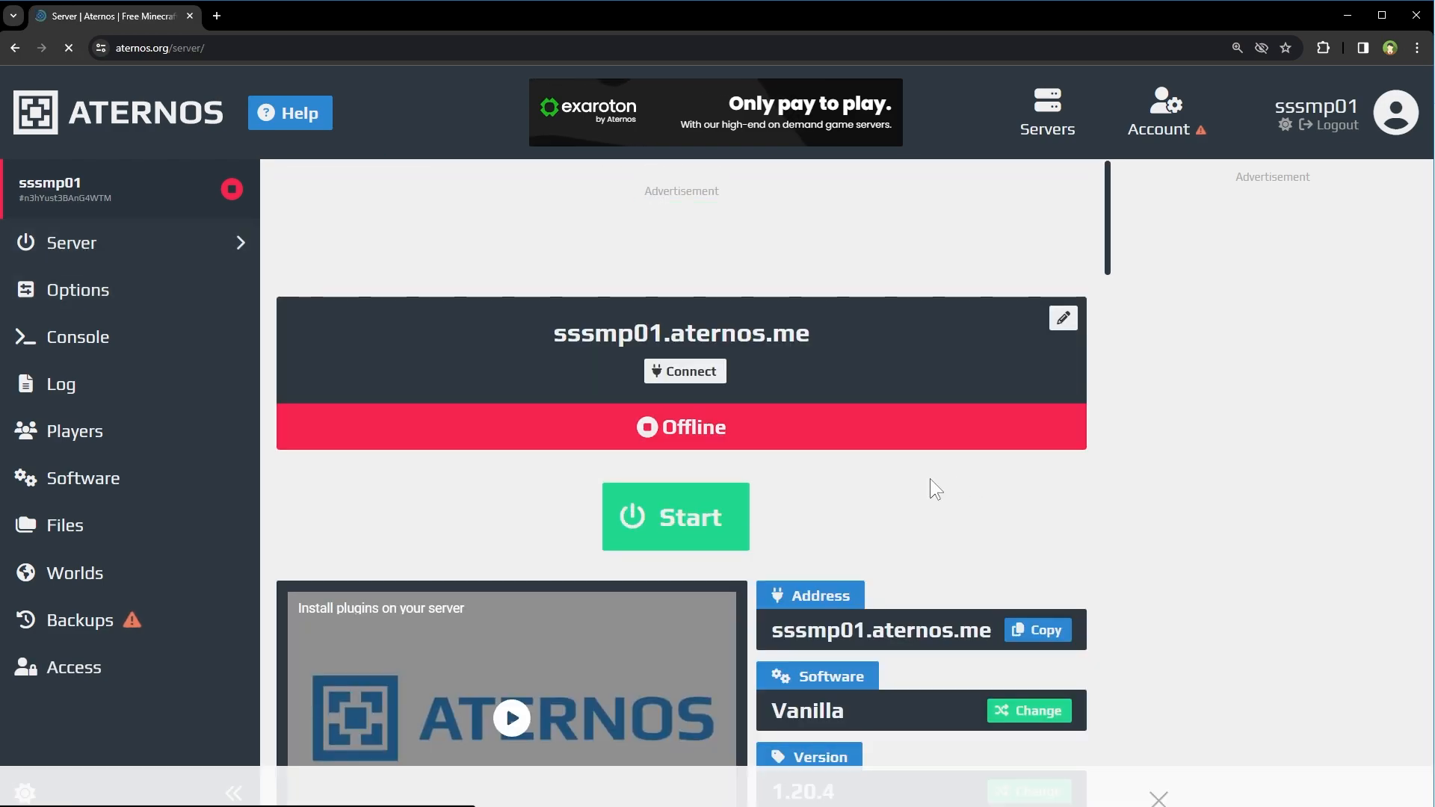
- Check the server's IP and port details, then start the server and accept the Minecraft EULA
left_click(716, 378)
left_click_drag(583, 443, 489, 424)
left_click(682, 489)
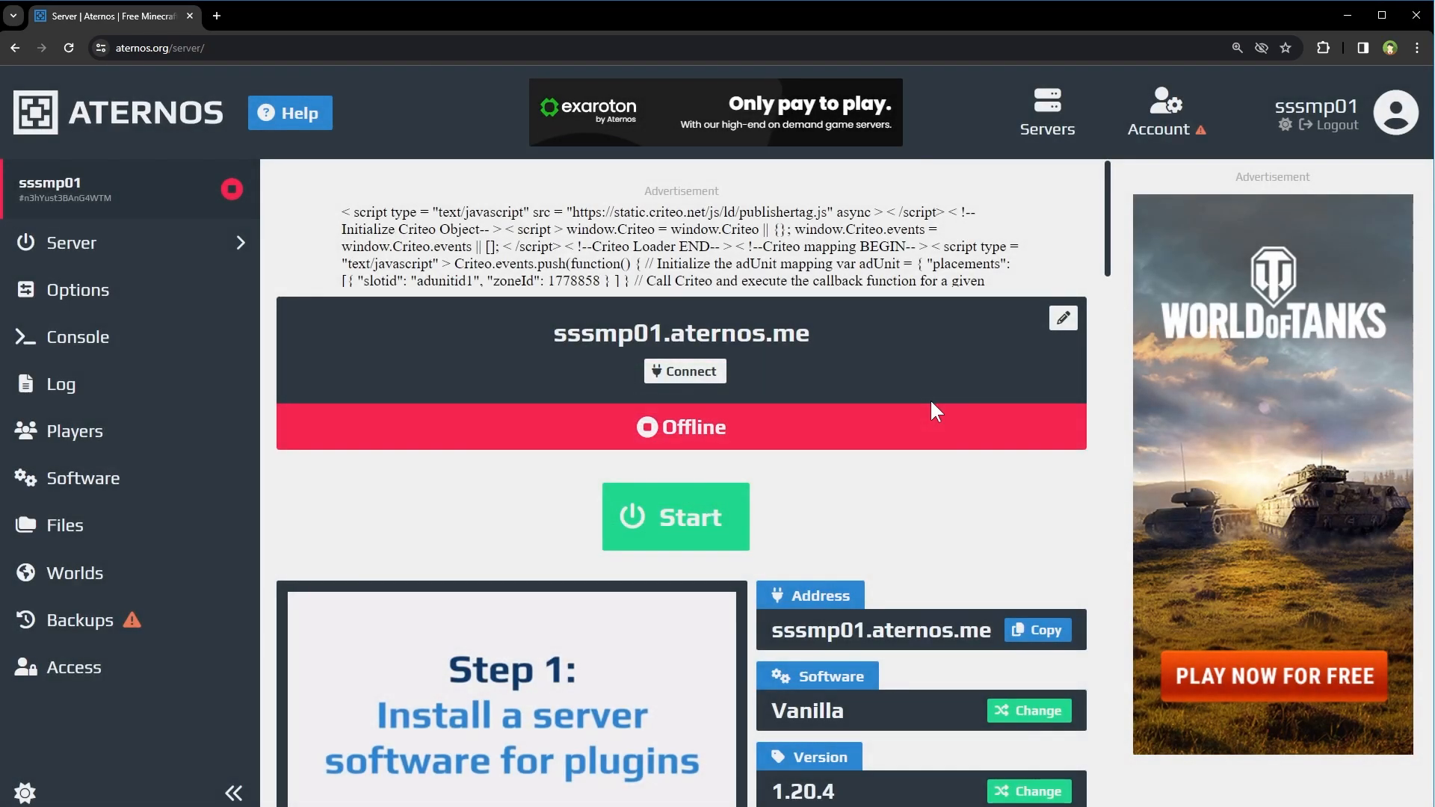
left_click(689, 523)
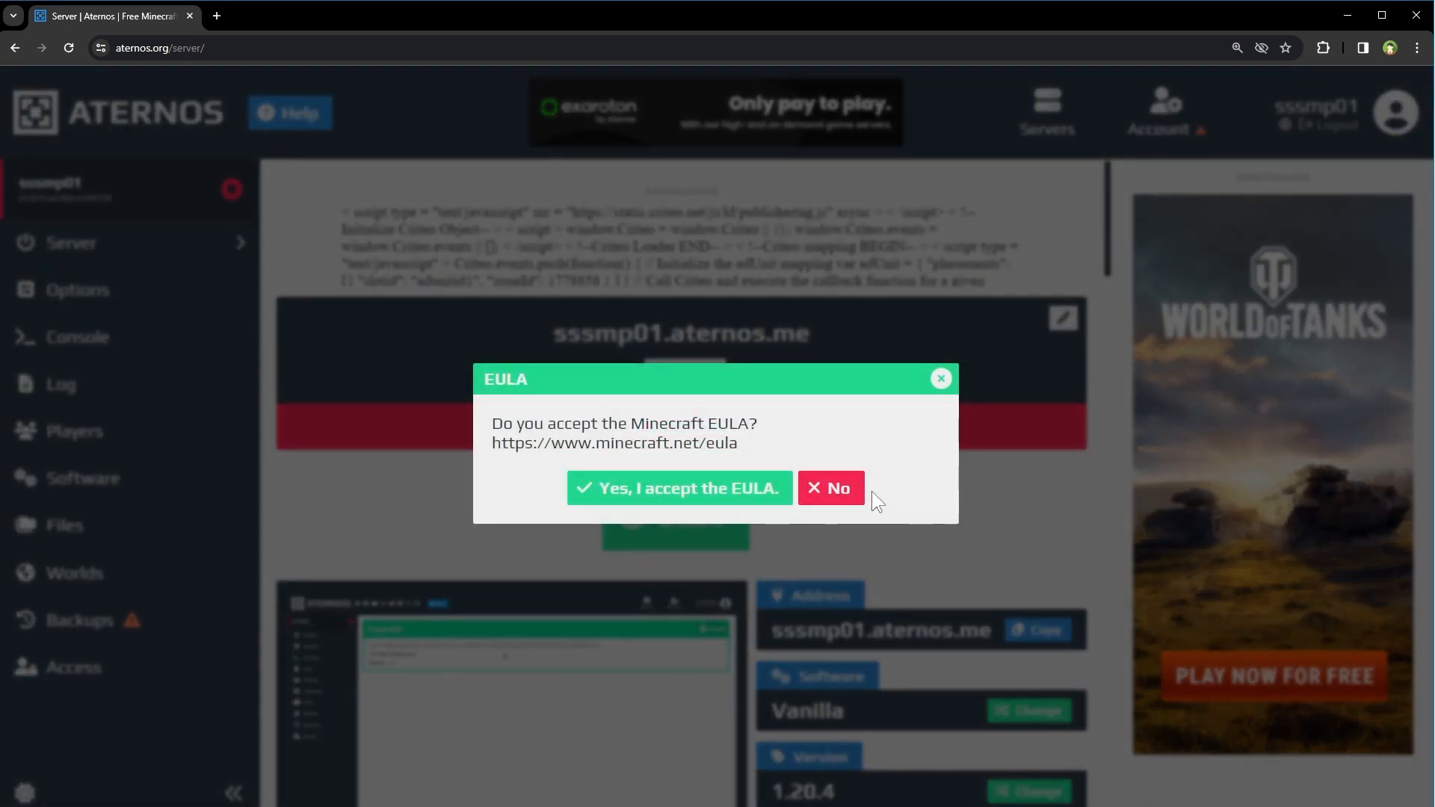
left_click(708, 496)
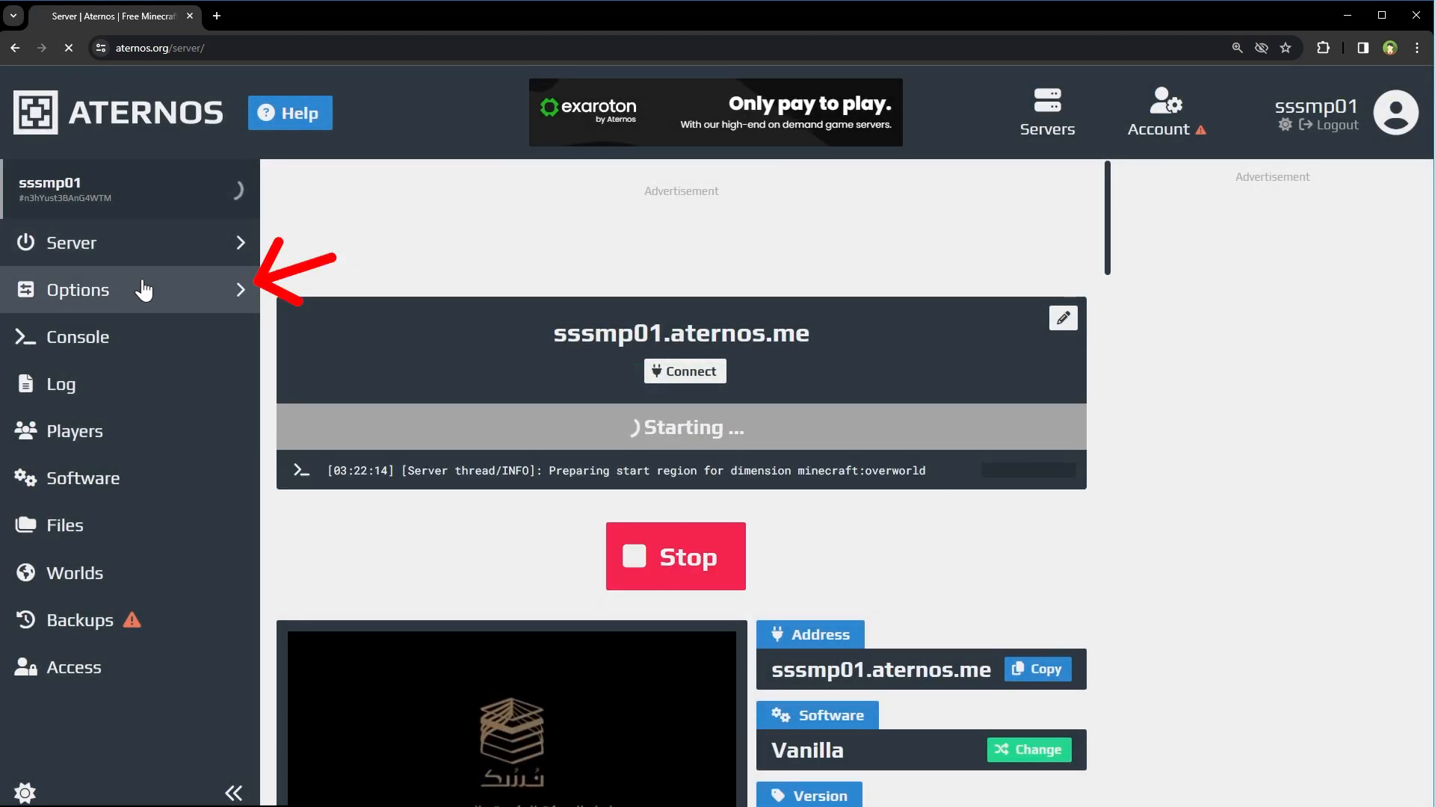
- In Options, keep Survival as the gamemode and turn on Force Gamemode
left_click(142, 287)
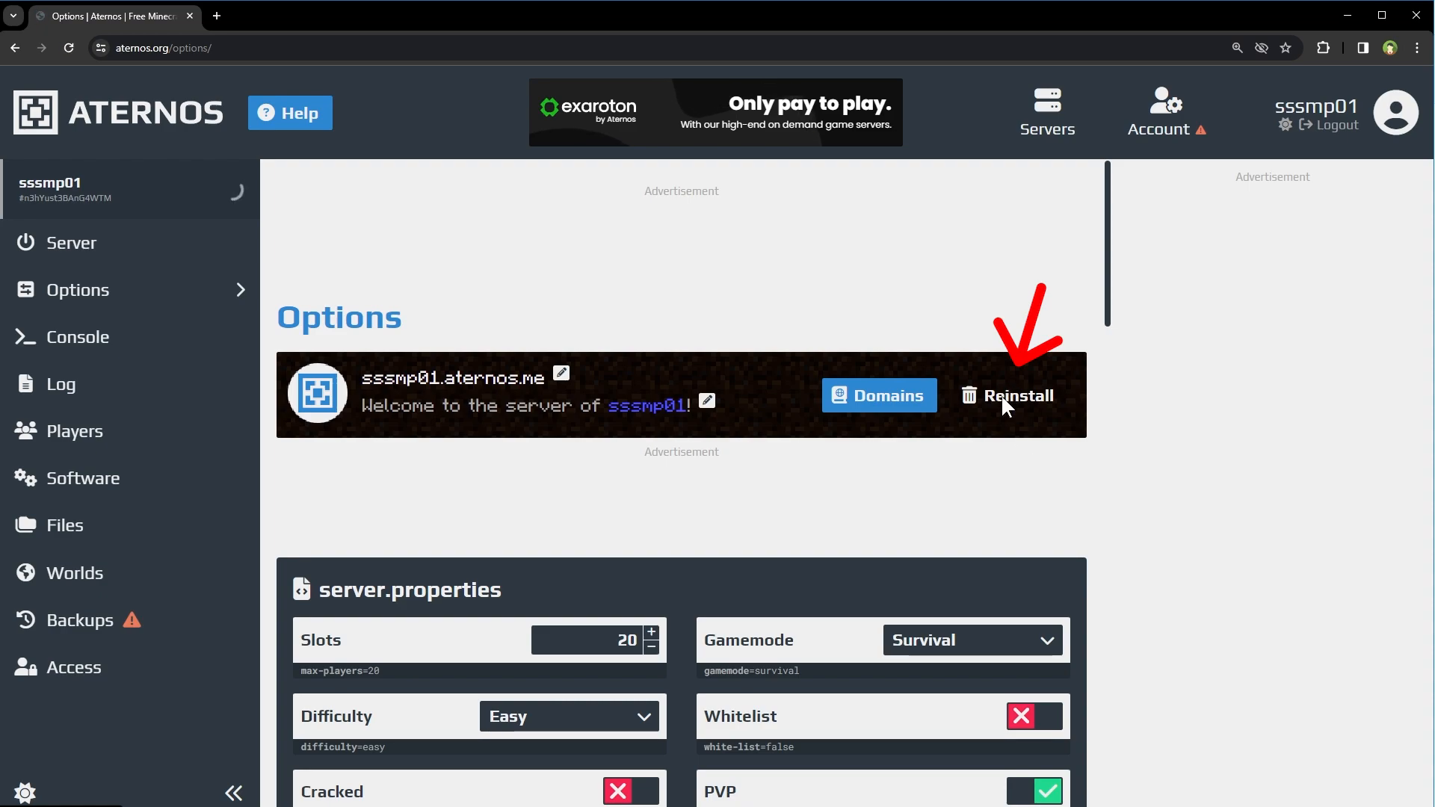
scroll(972, 419, "down", 5)
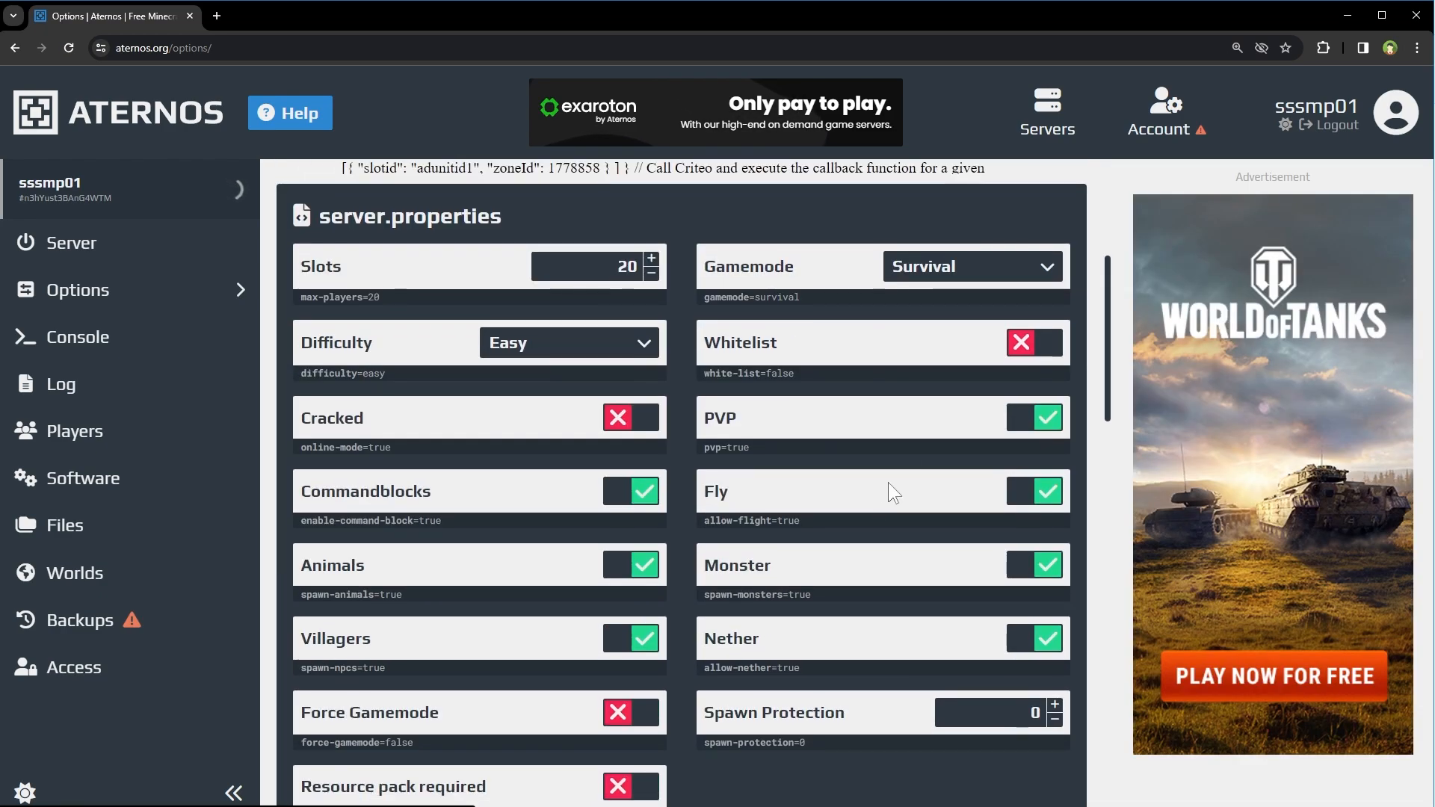
left_click(993, 275)
left_click(580, 351)
left_click(582, 351)
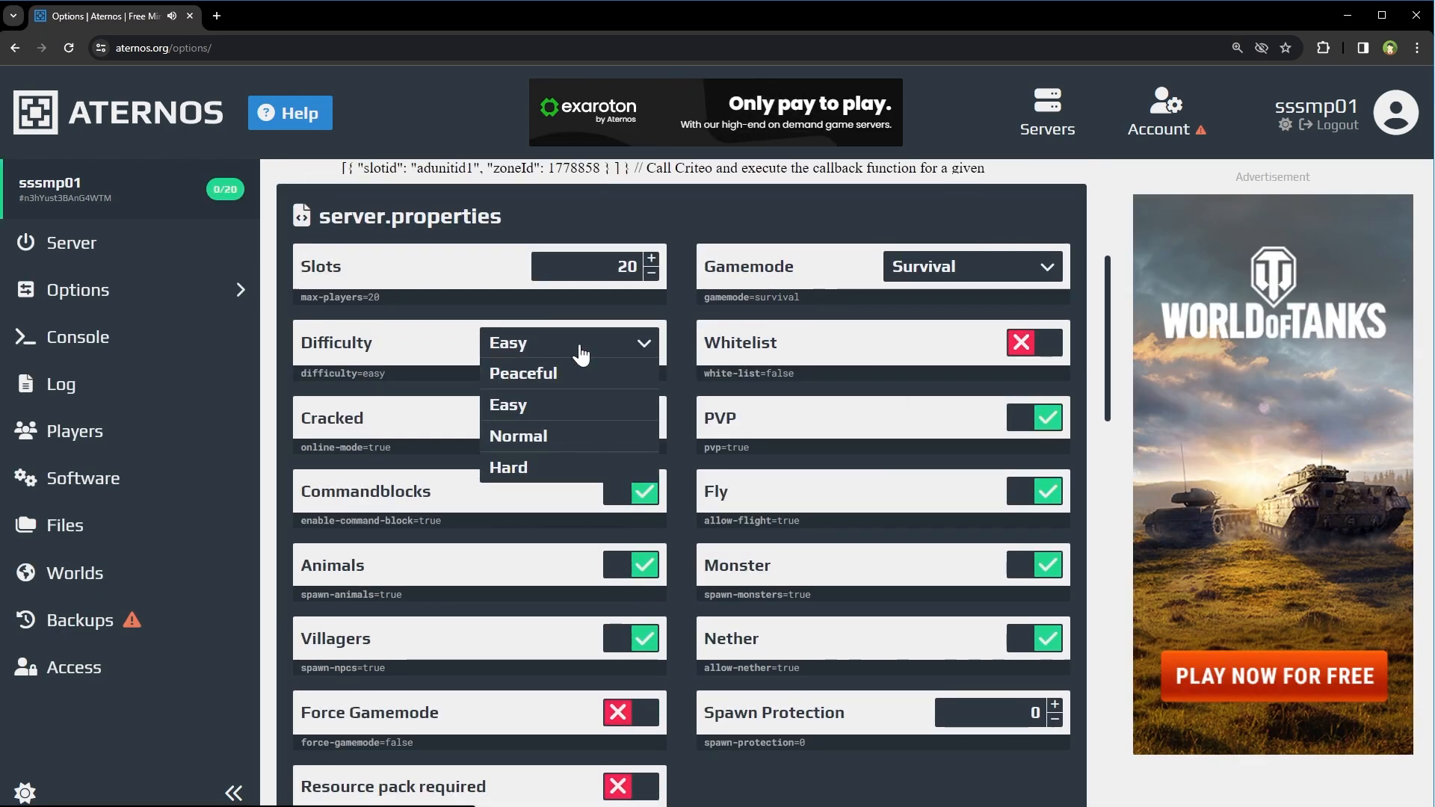
left_click(581, 351)
left_click(632, 712)
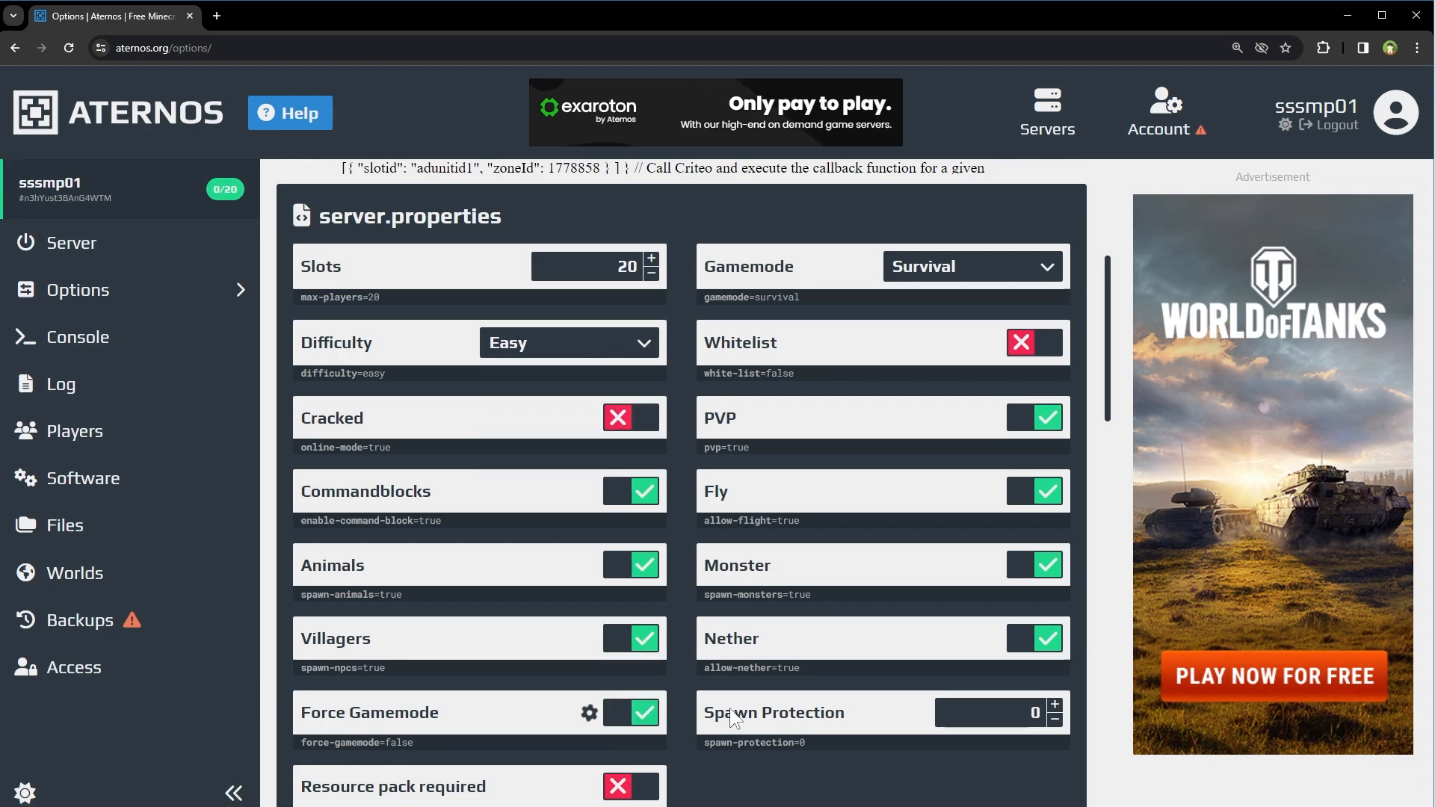
- Clear the Resource pack label text and keep Java 17 as the environment
scroll(730, 713, "down", 4)
left_click_drag(302, 562, 445, 562)
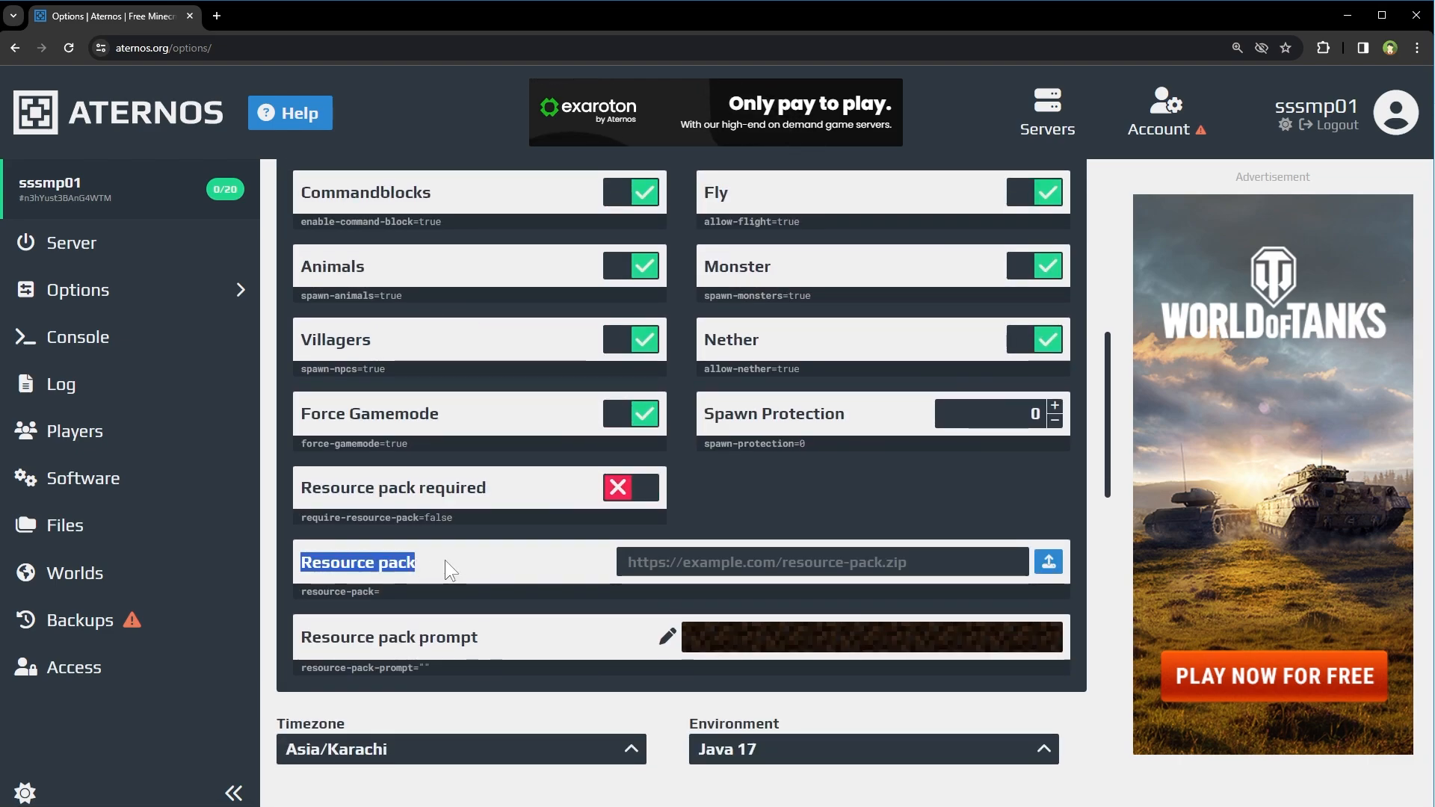
left_click(468, 559)
scroll(576, 564, "down", 4)
left_click(849, 455)
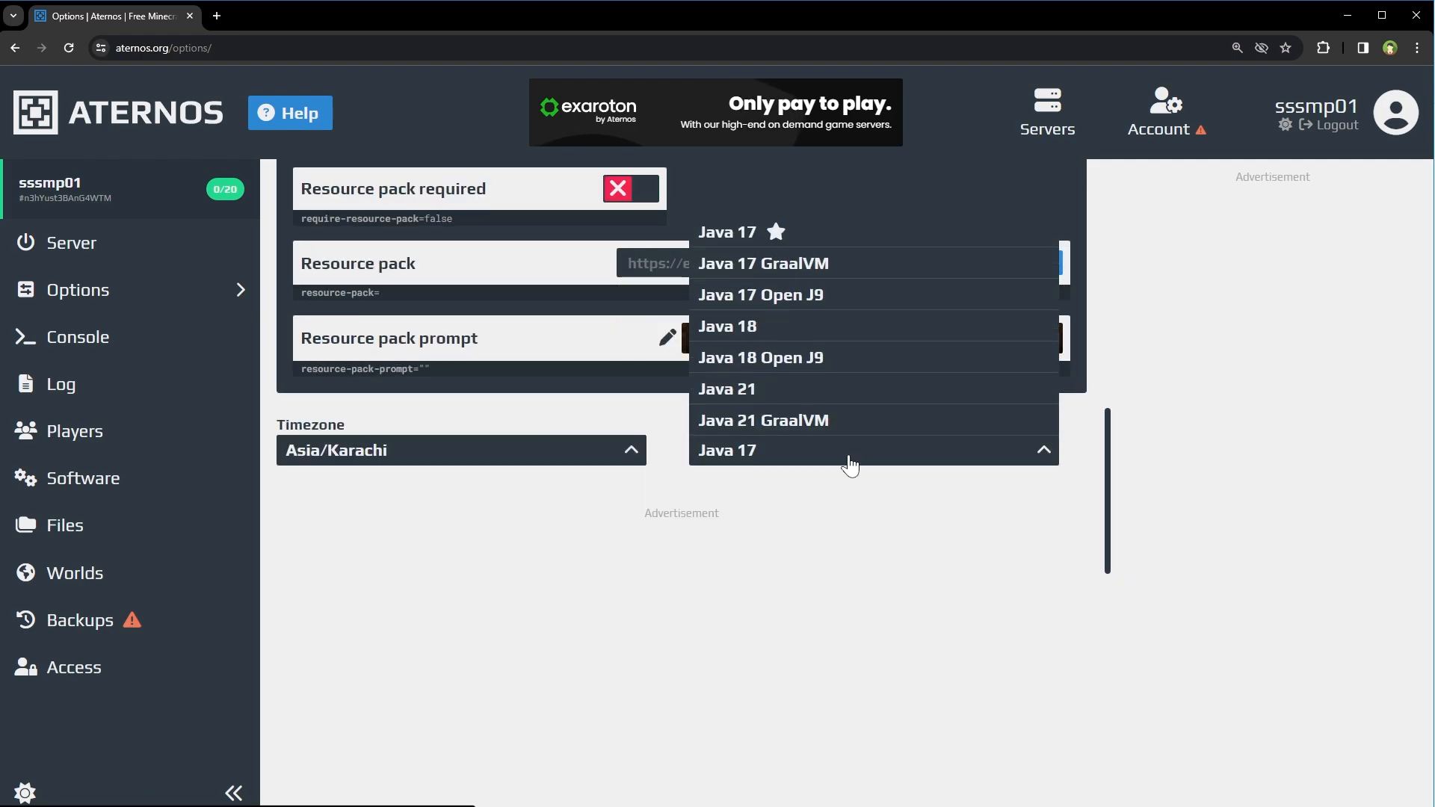
left_click(849, 459)
scroll(868, 516, "up", 10)
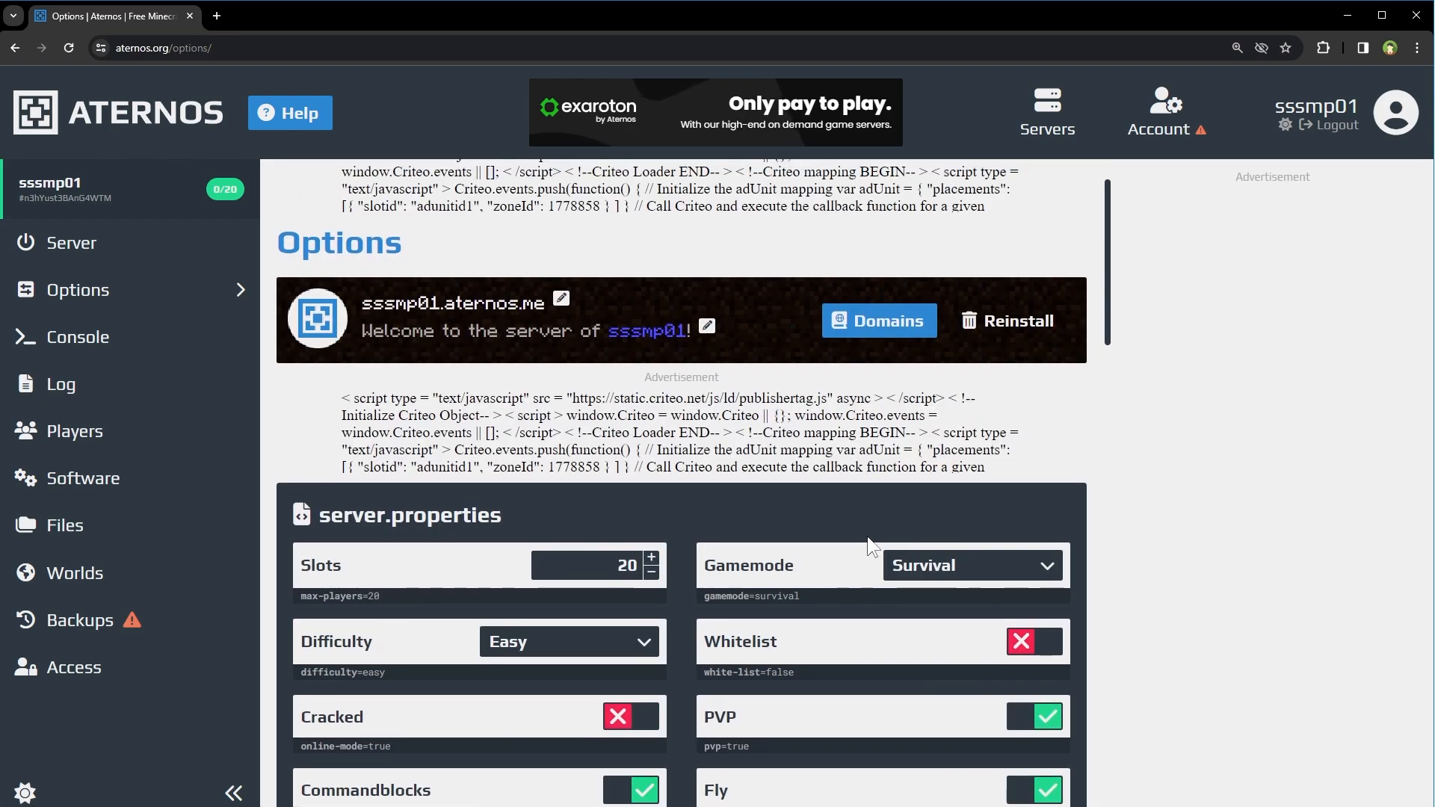
- Browse the Console, Players, Files and Backups pages, then scroll through the Software server types
left_click(104, 338)
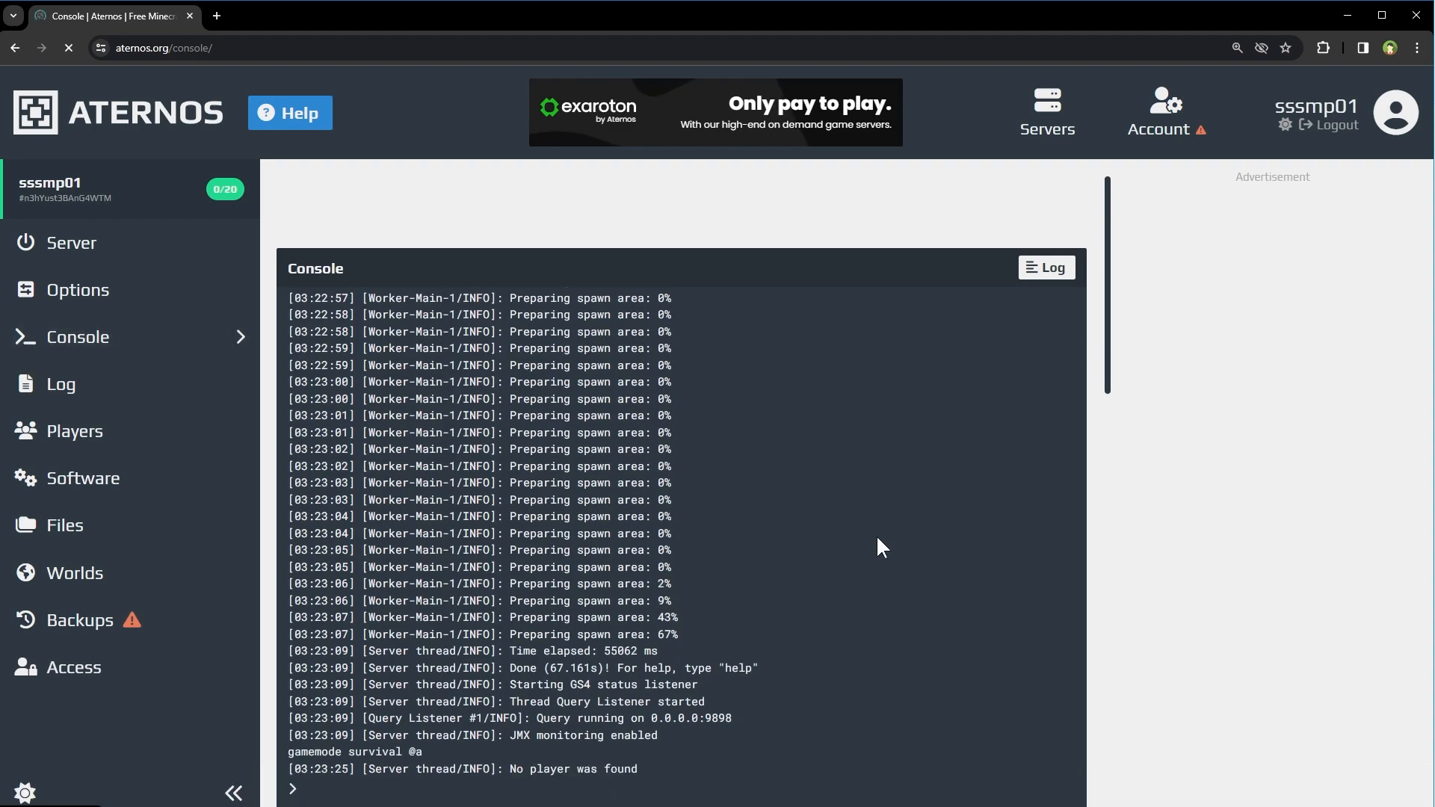
left_click(79, 441)
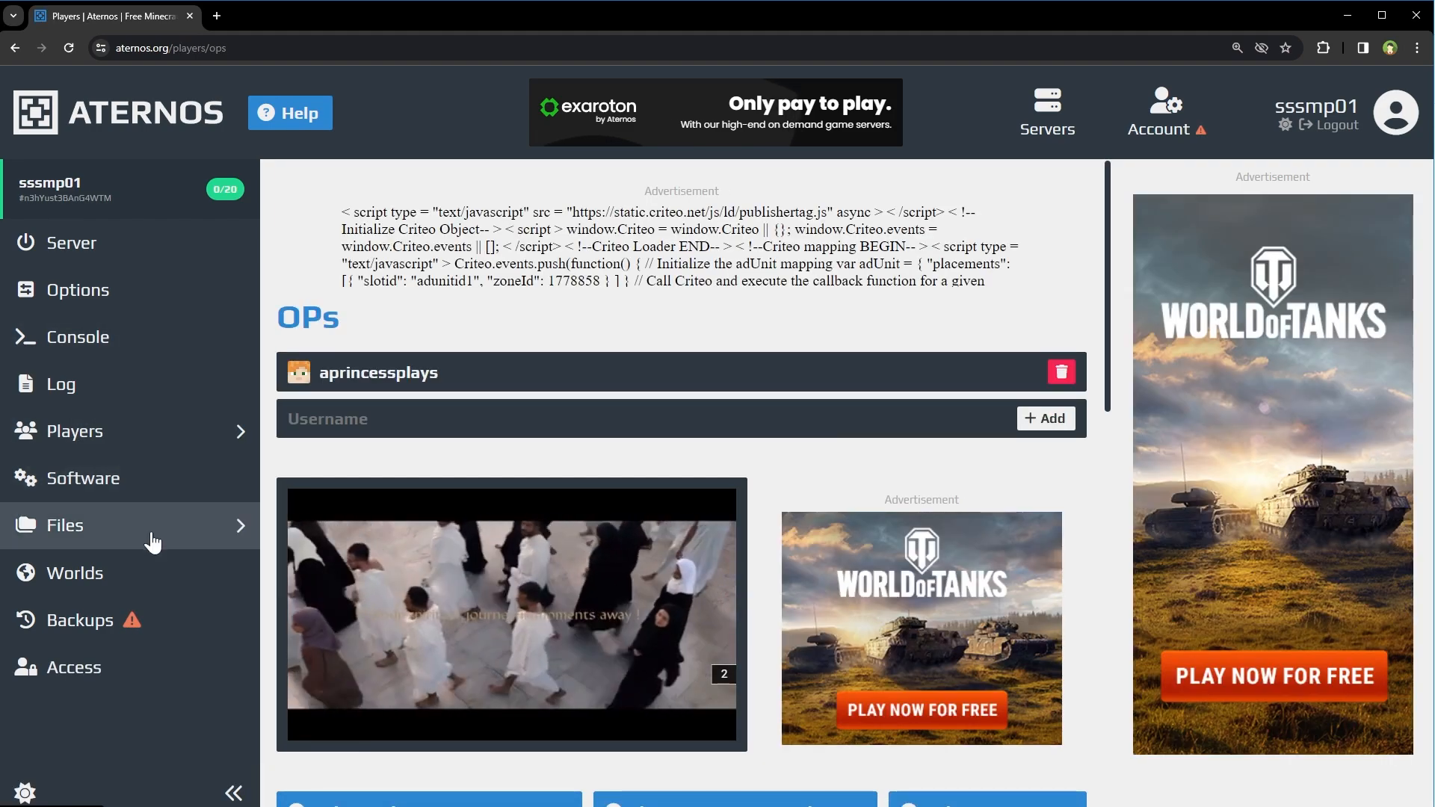
left_click(153, 535)
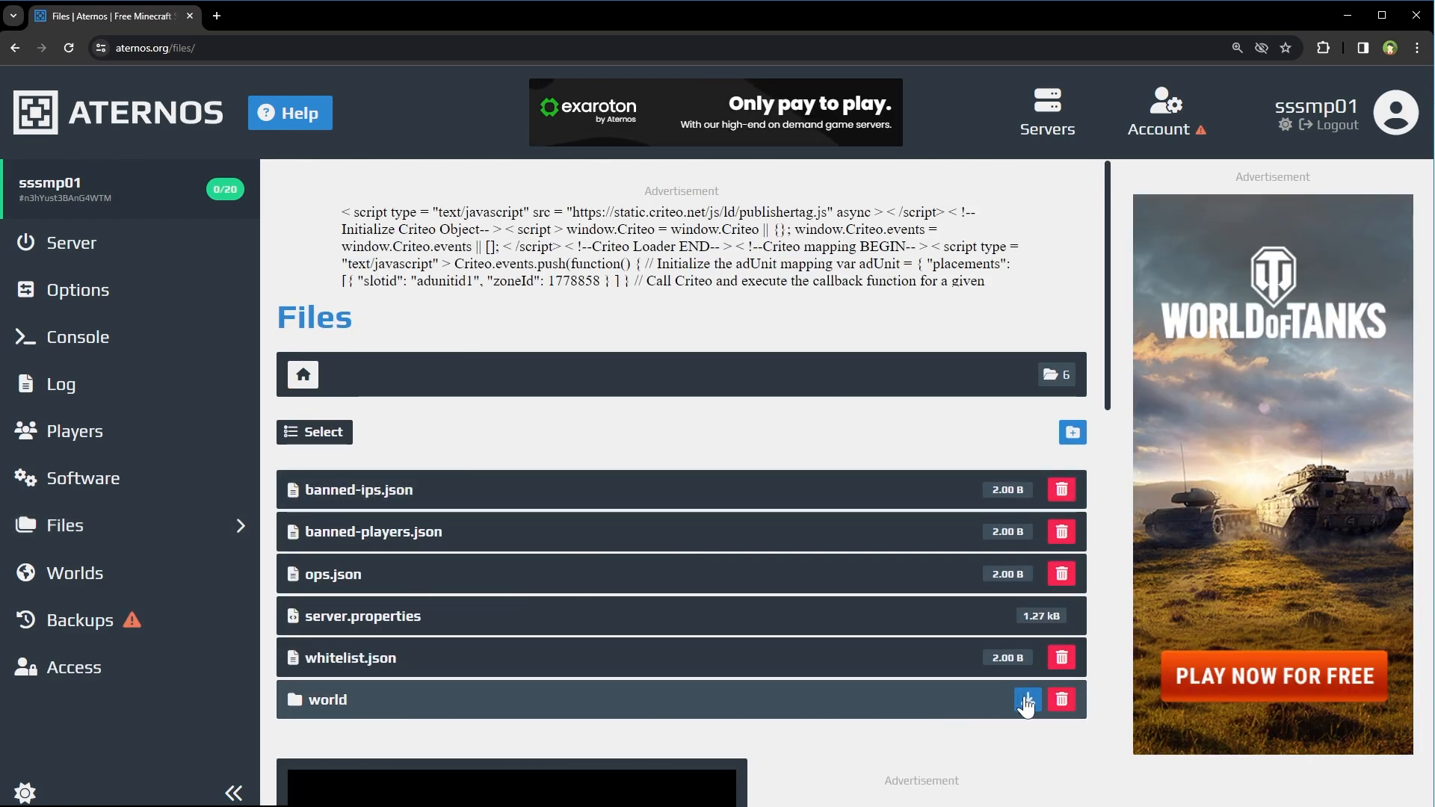
left_click(87, 629)
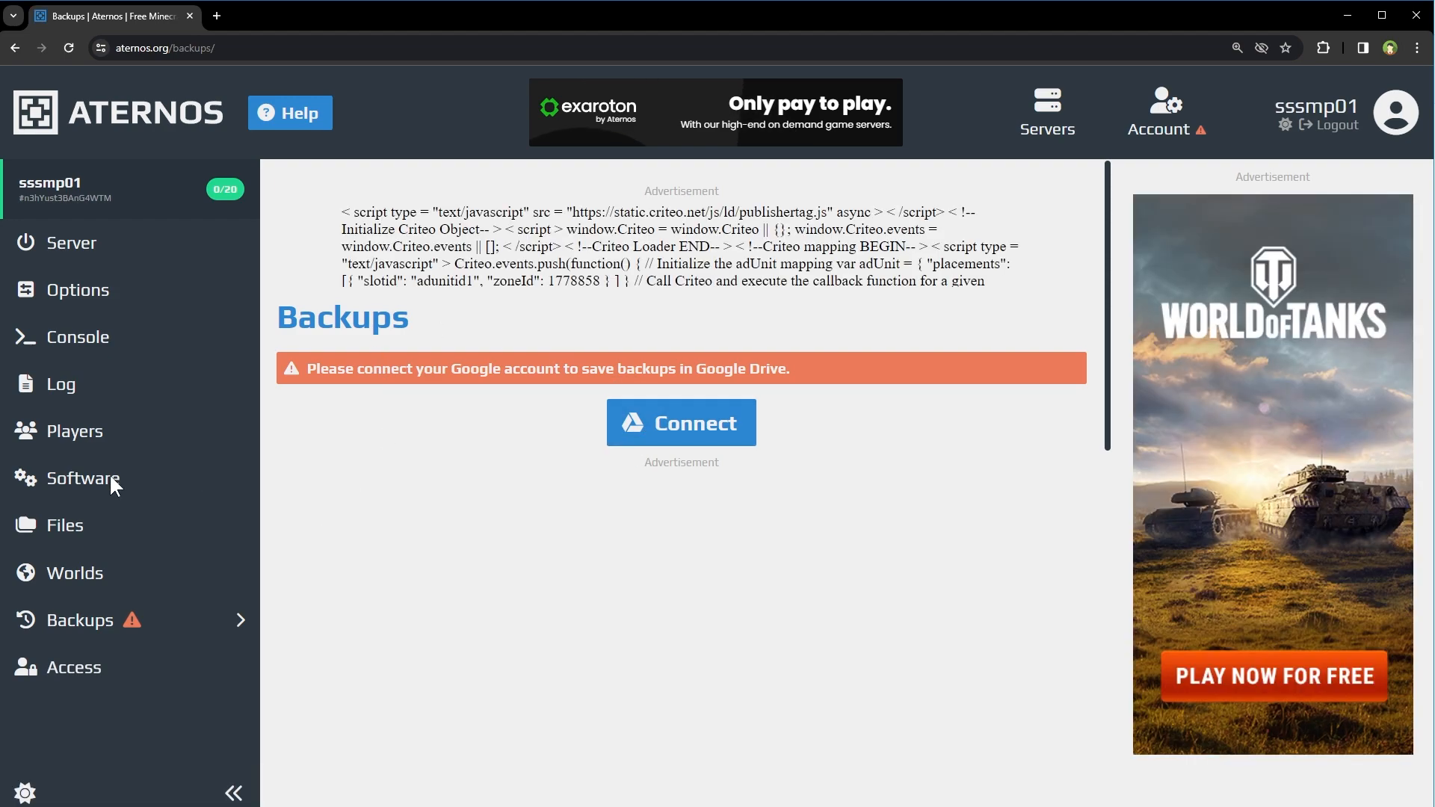
left_click(93, 482)
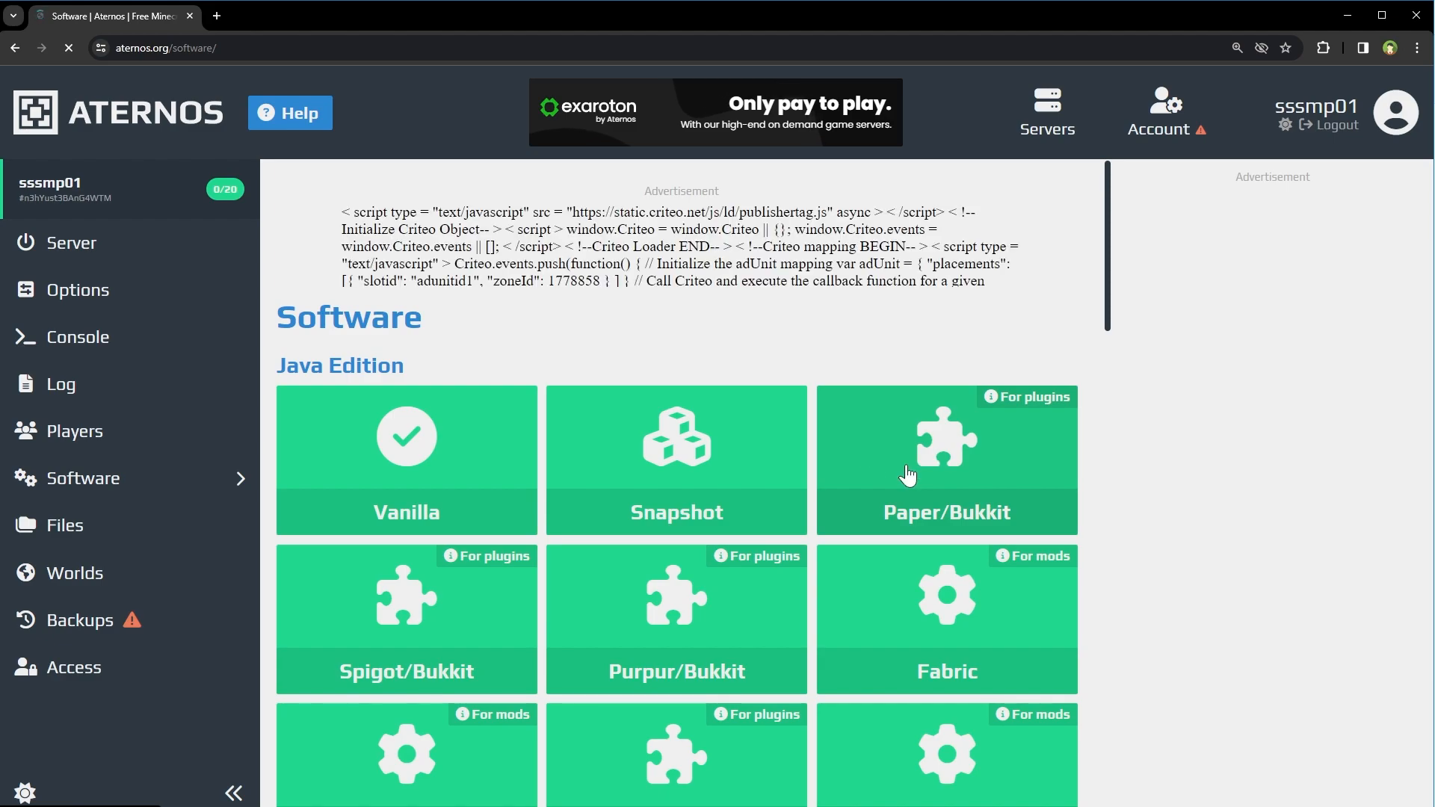
scroll(908, 474, "down", 5)
scroll(909, 475, "down", 5)
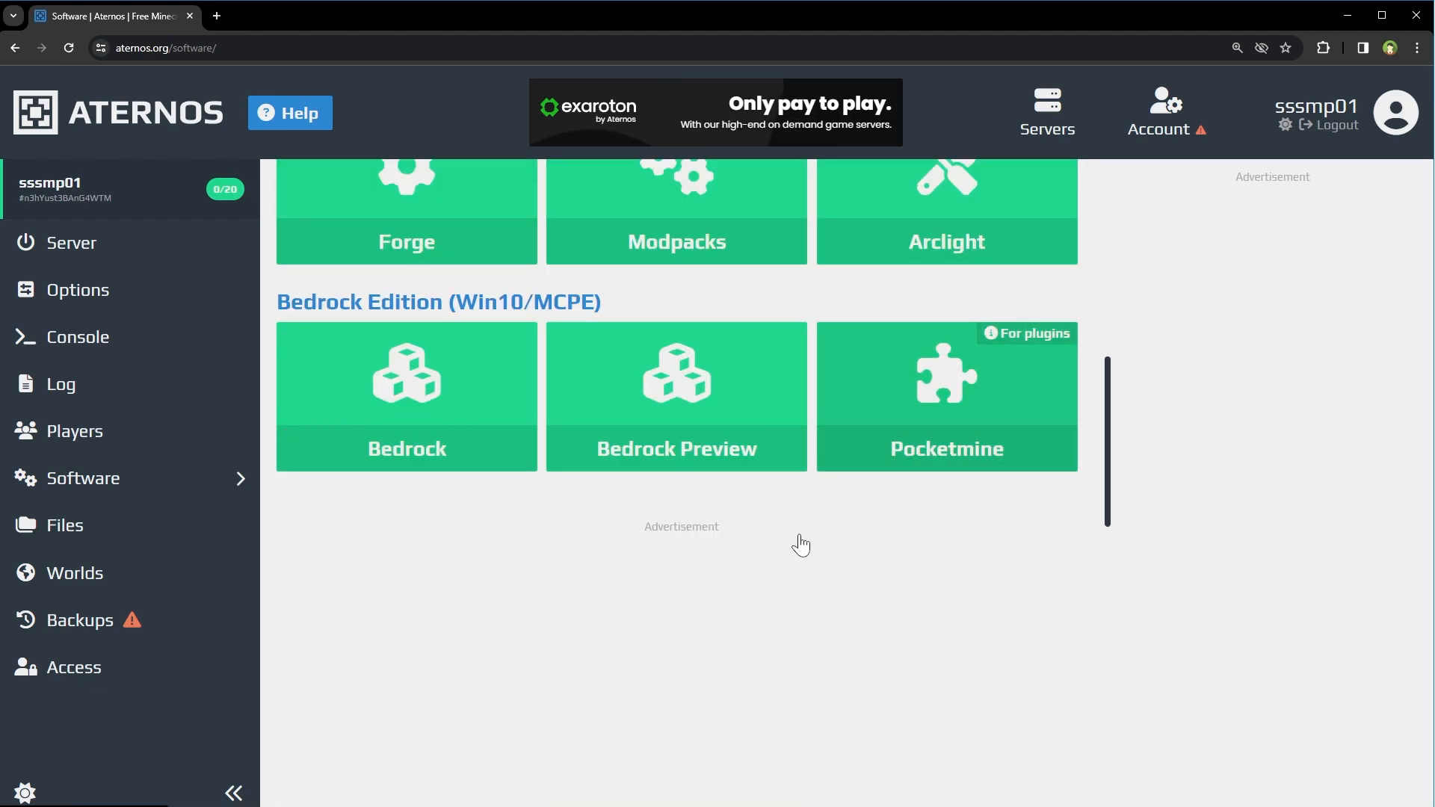
scroll(418, 515, "up", 10)
- Enter Minecraft's Multiplayer menu past the third-party warning, trying Direct Connection with the pasted address
left_click(72, 249)
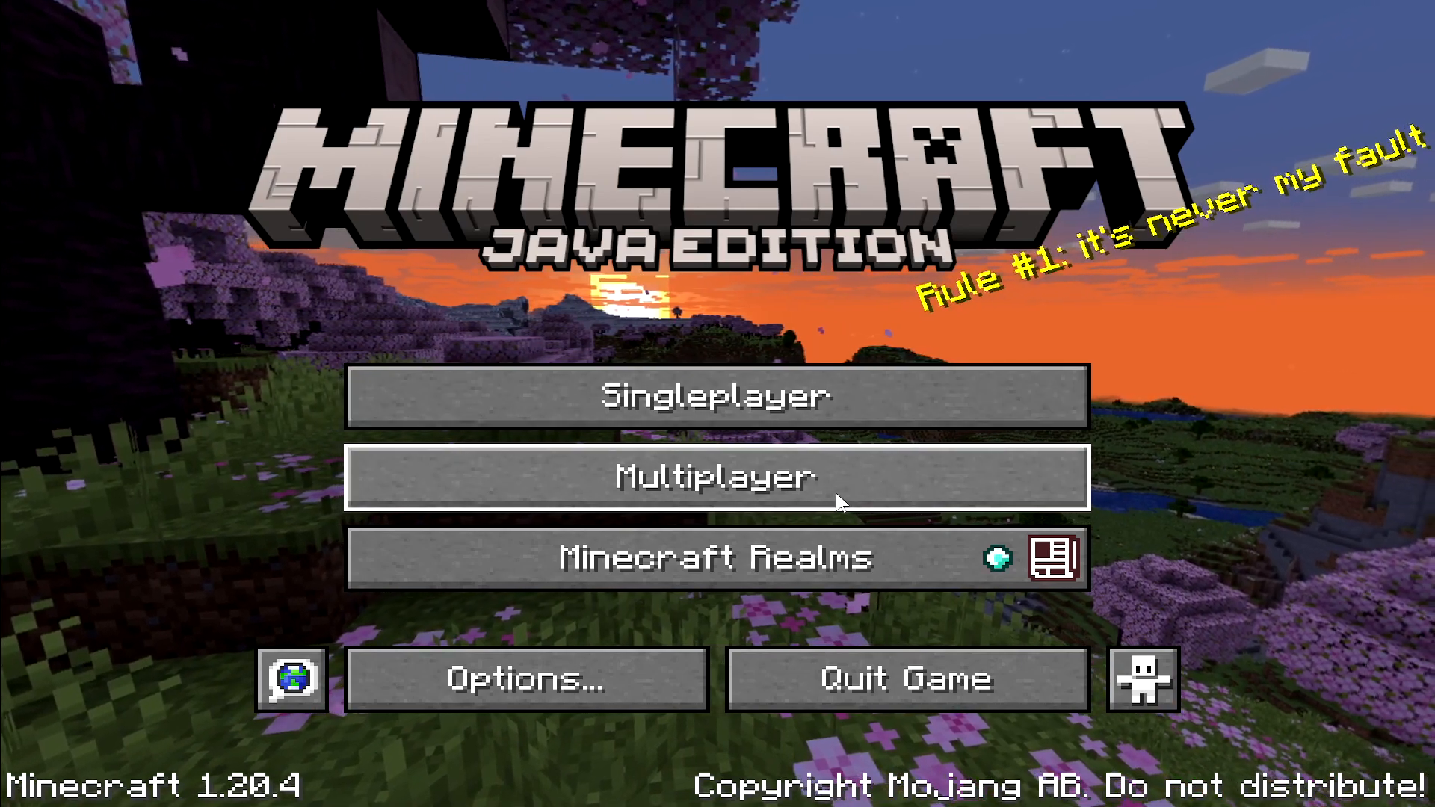
left_click(837, 498)
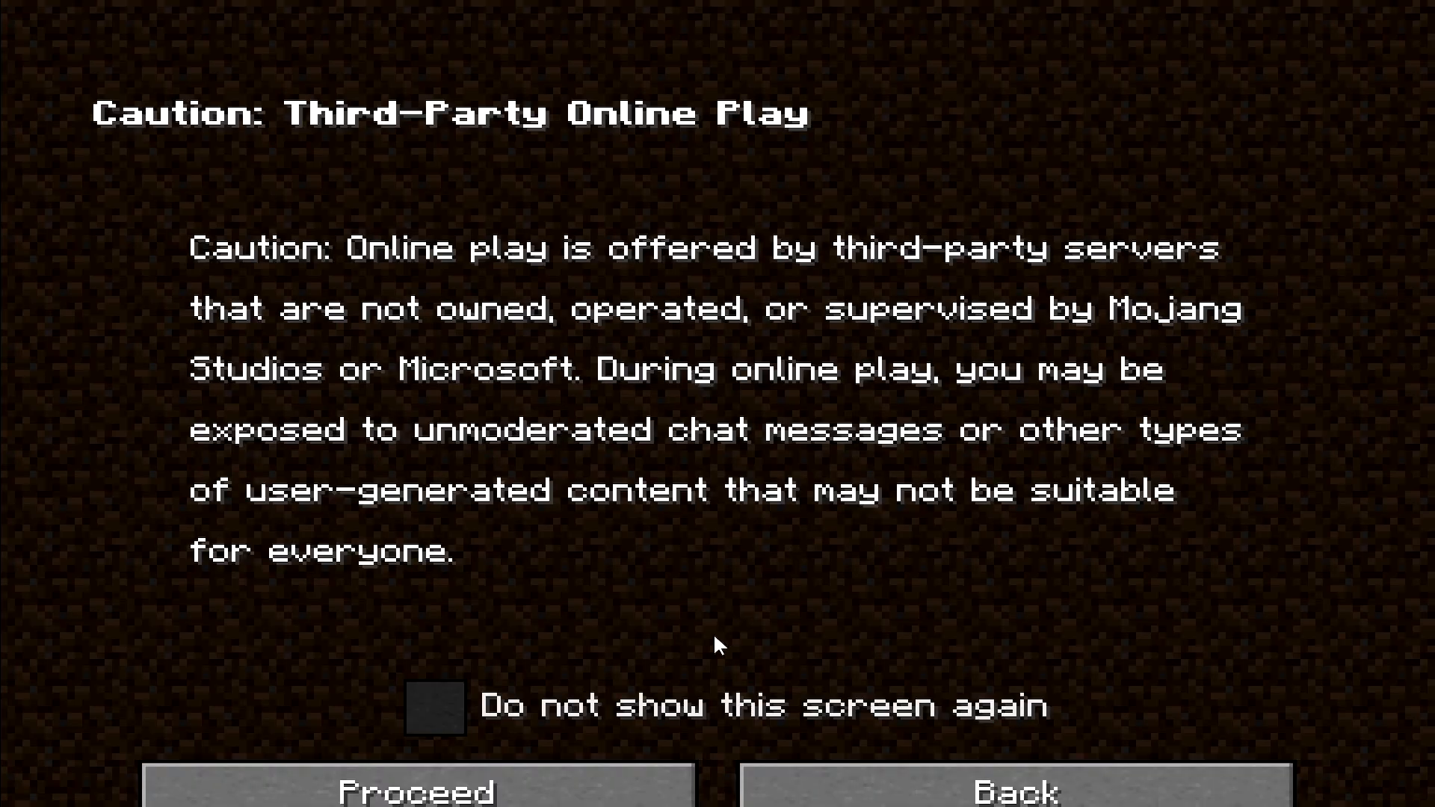
left_click(613, 773)
left_click(794, 688)
type("sssmp01.aternos.me")
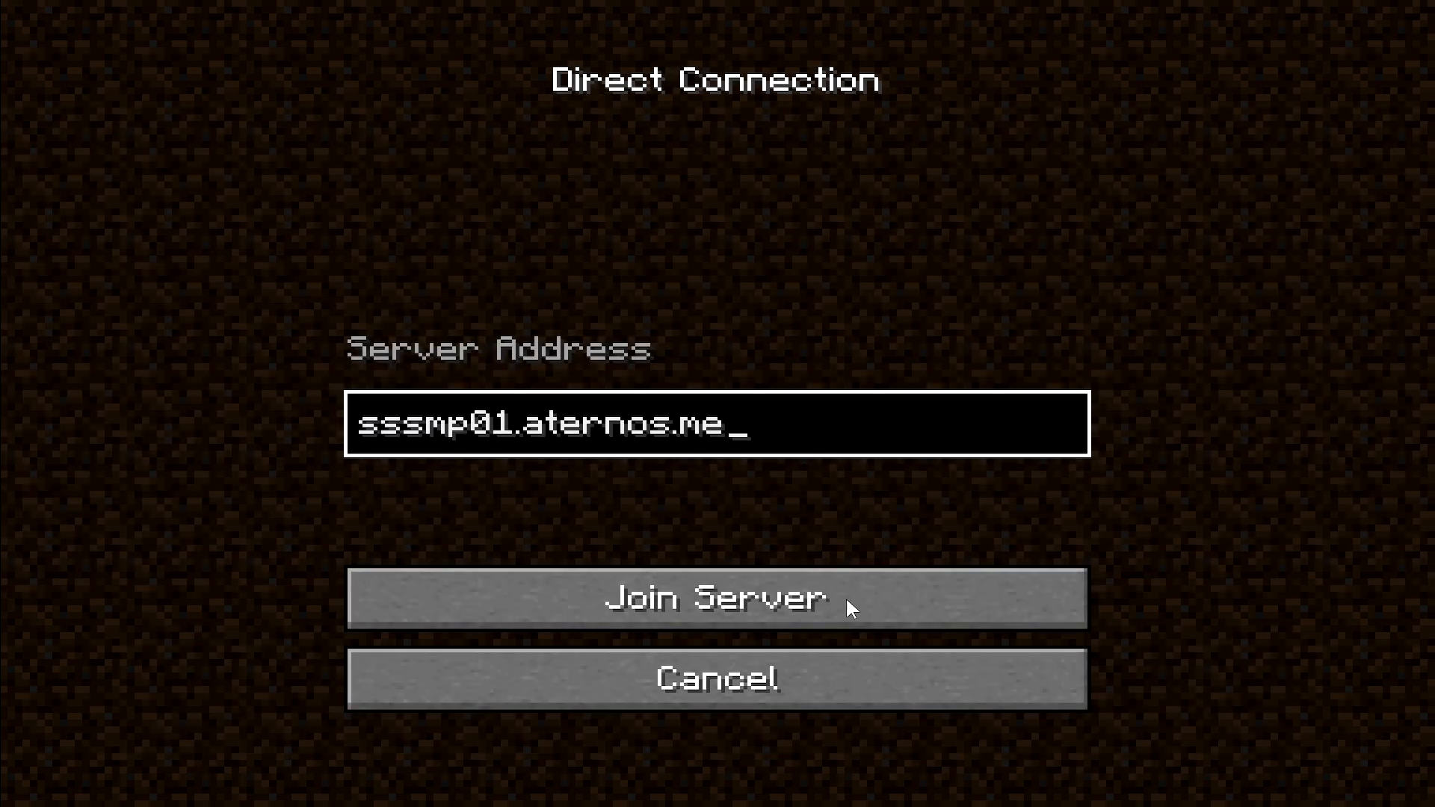
left_click(863, 688)
- Add a server entry named sssmp01 with the address sssmp01.aternos.me
left_click(978, 659)
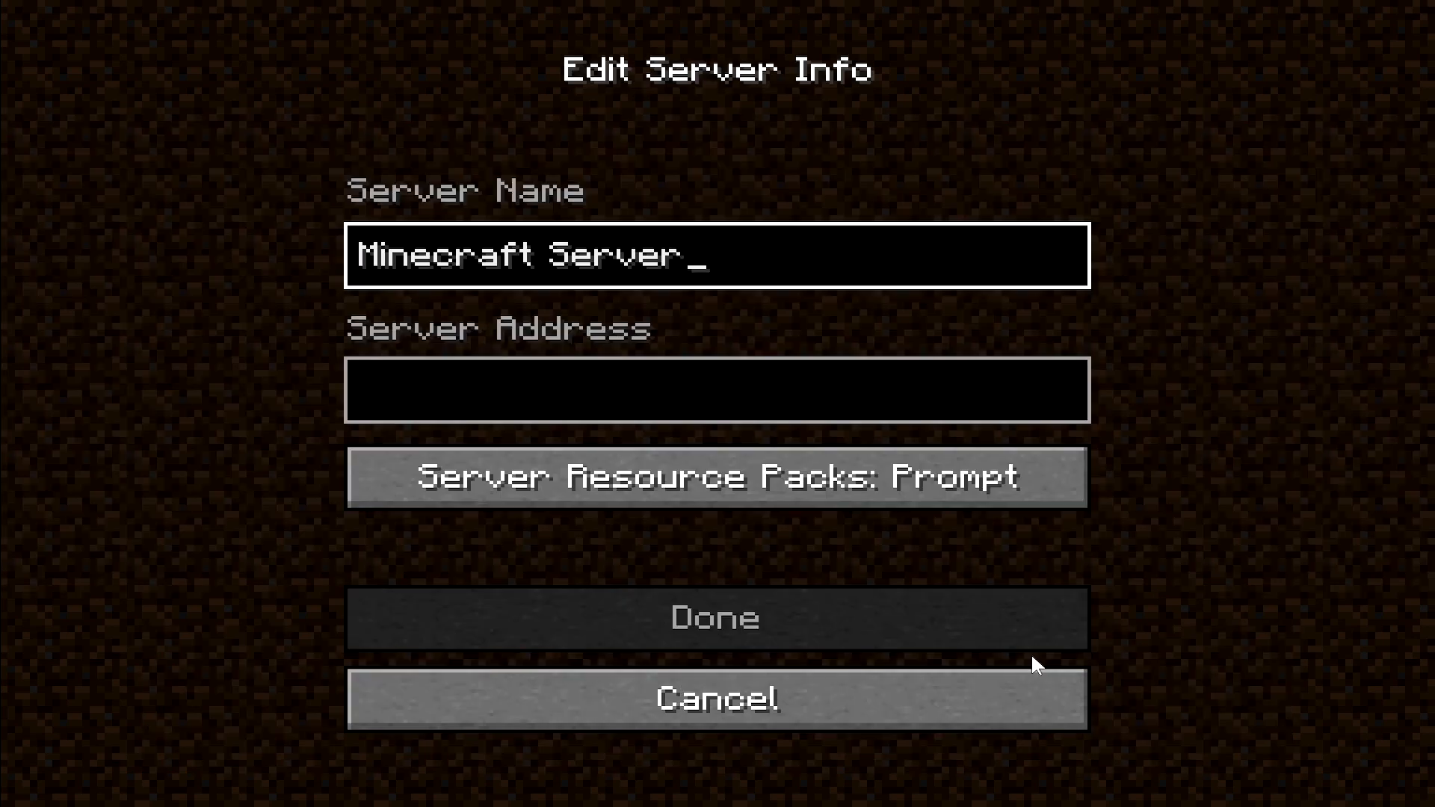
left_click(689, 375)
type("sssmp01.aternos.me")
left_click(710, 257)
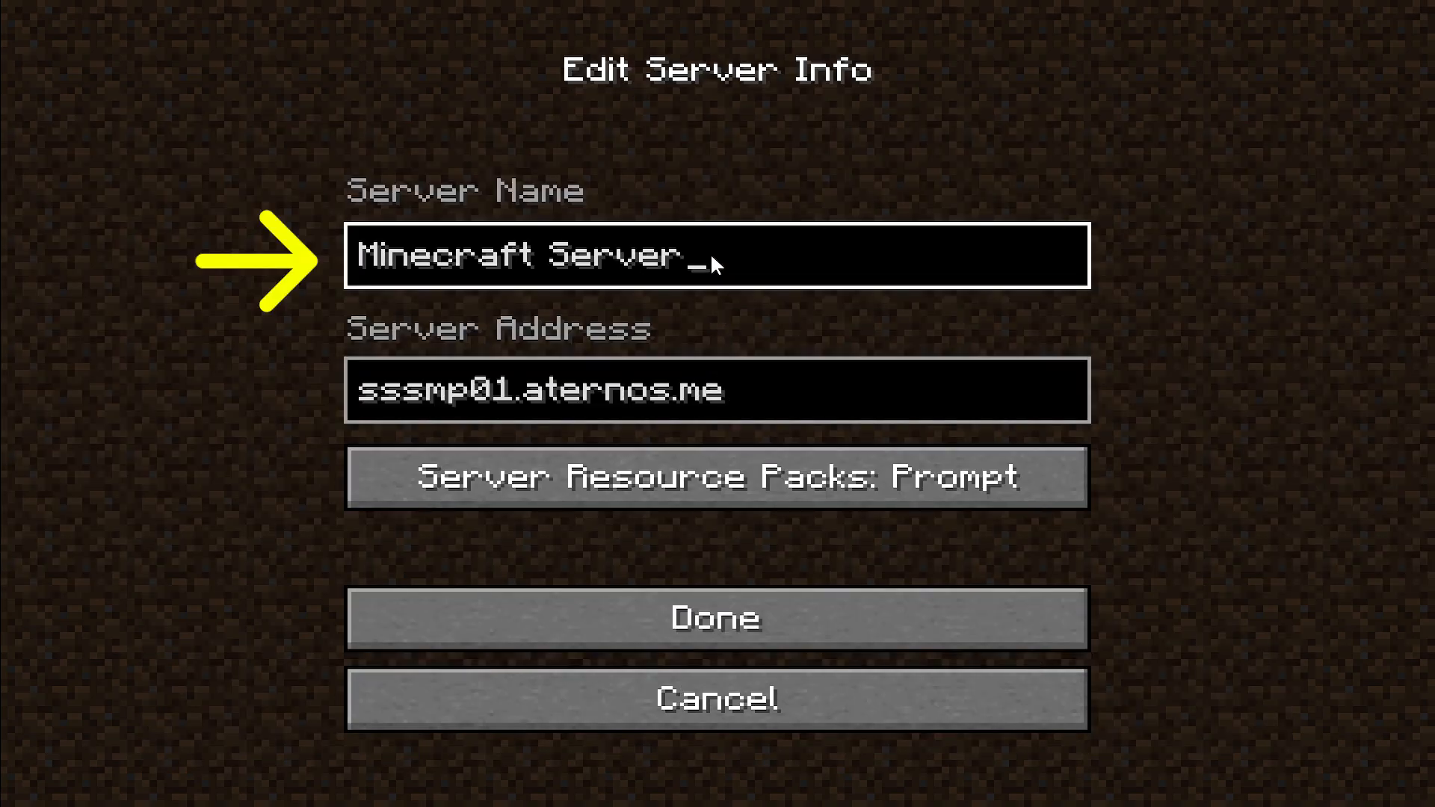
key("ctrl+a")
type("sssmp01")
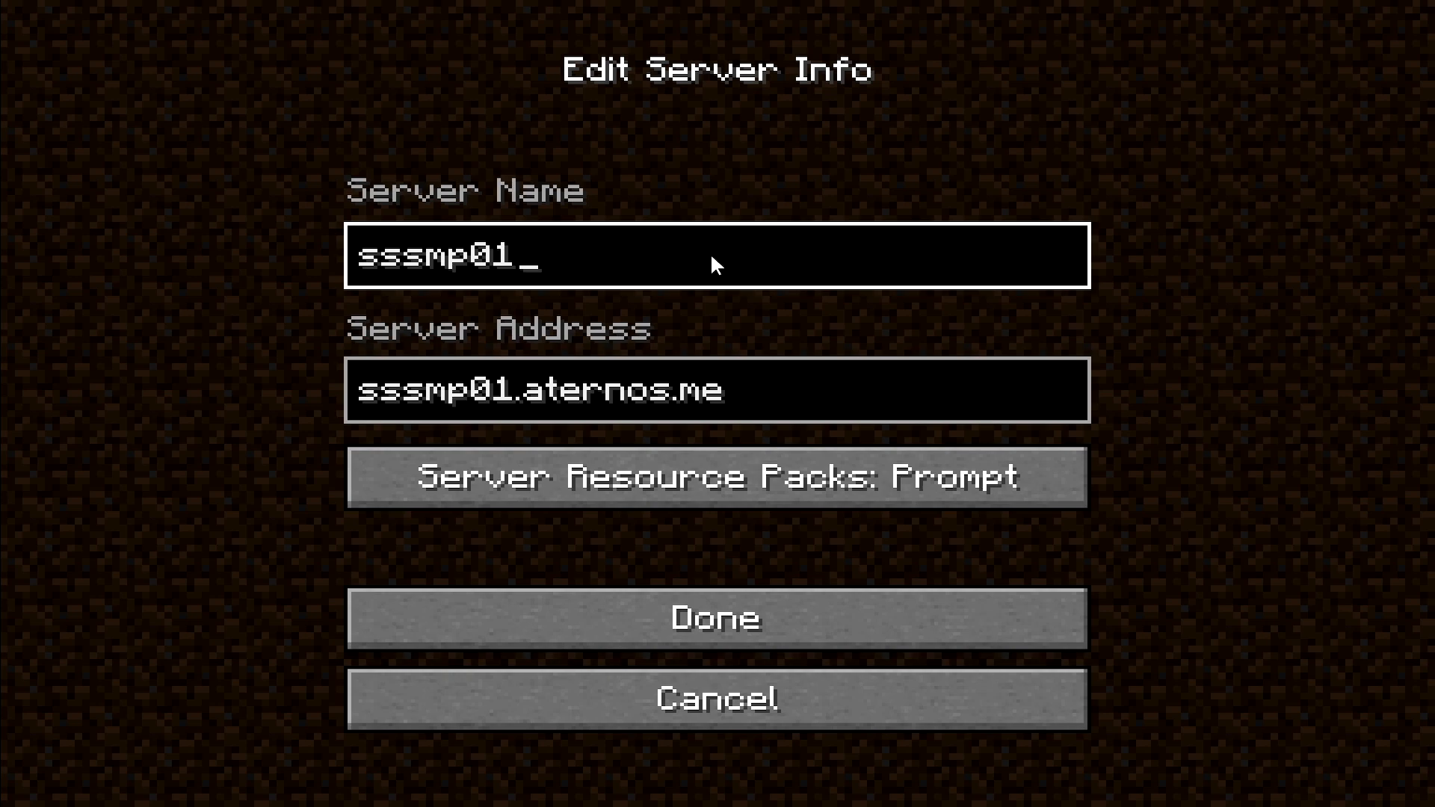
left_click(736, 616)
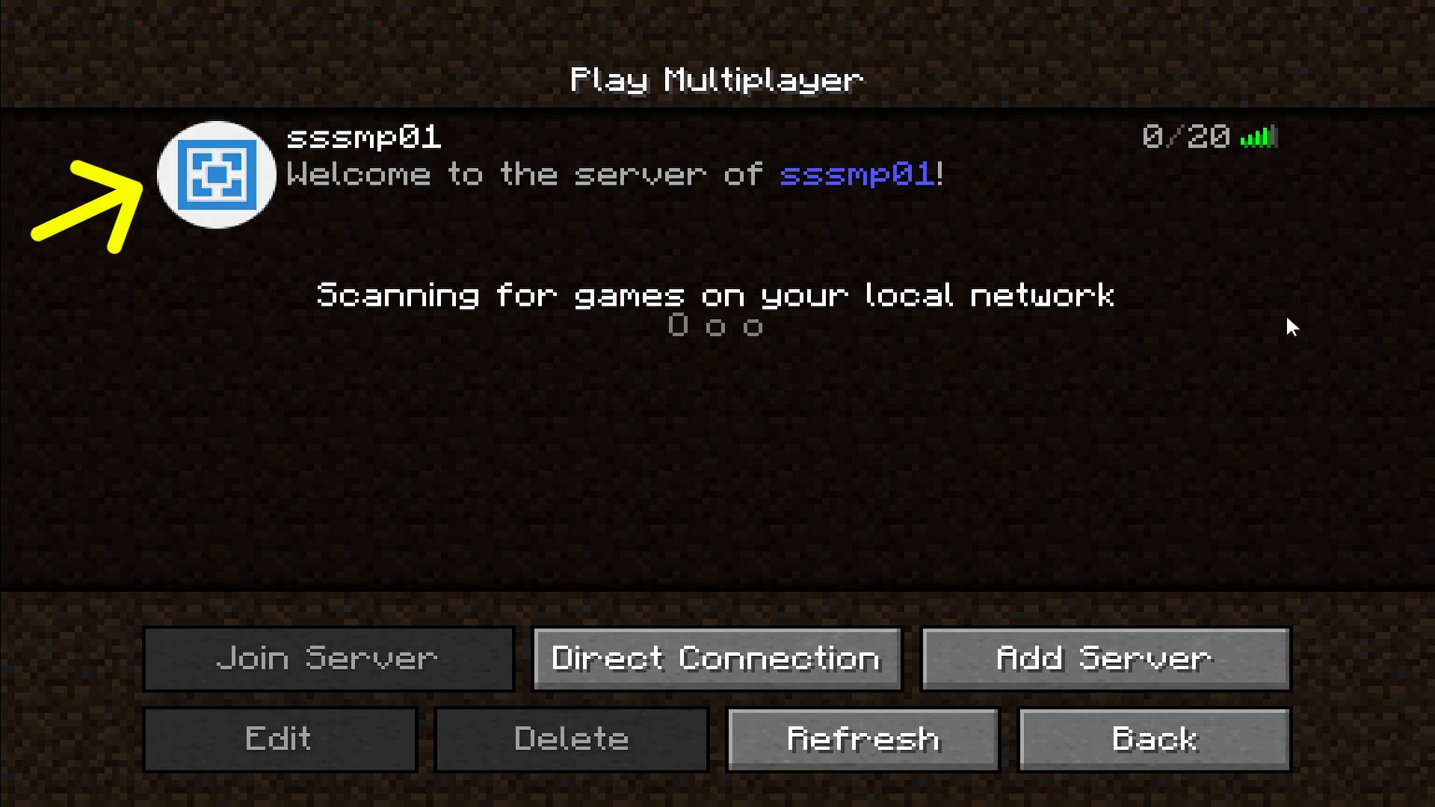
- Join the sssmp01 server and walk through the forest up to a spruce tree
left_click(528, 146)
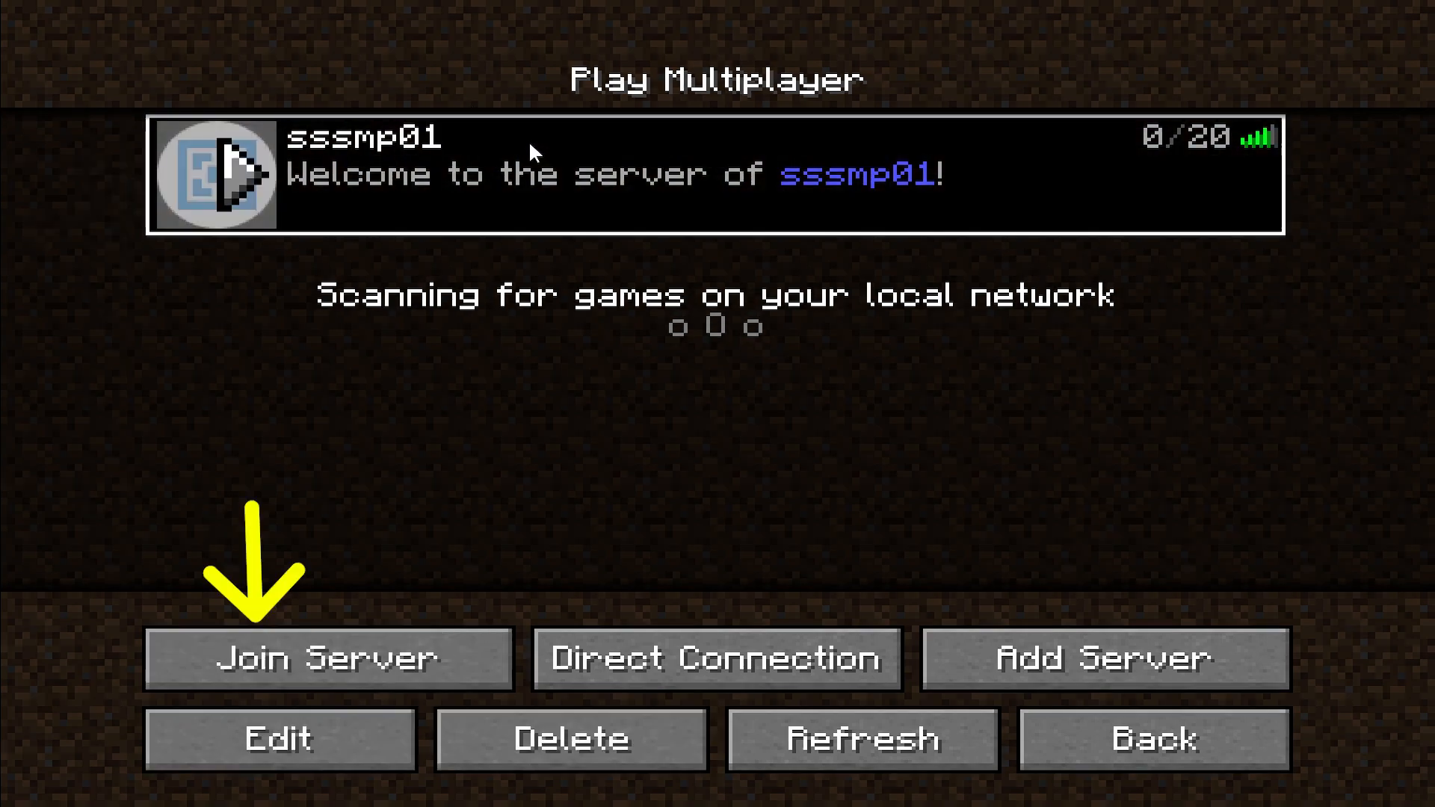
left_click(417, 658)
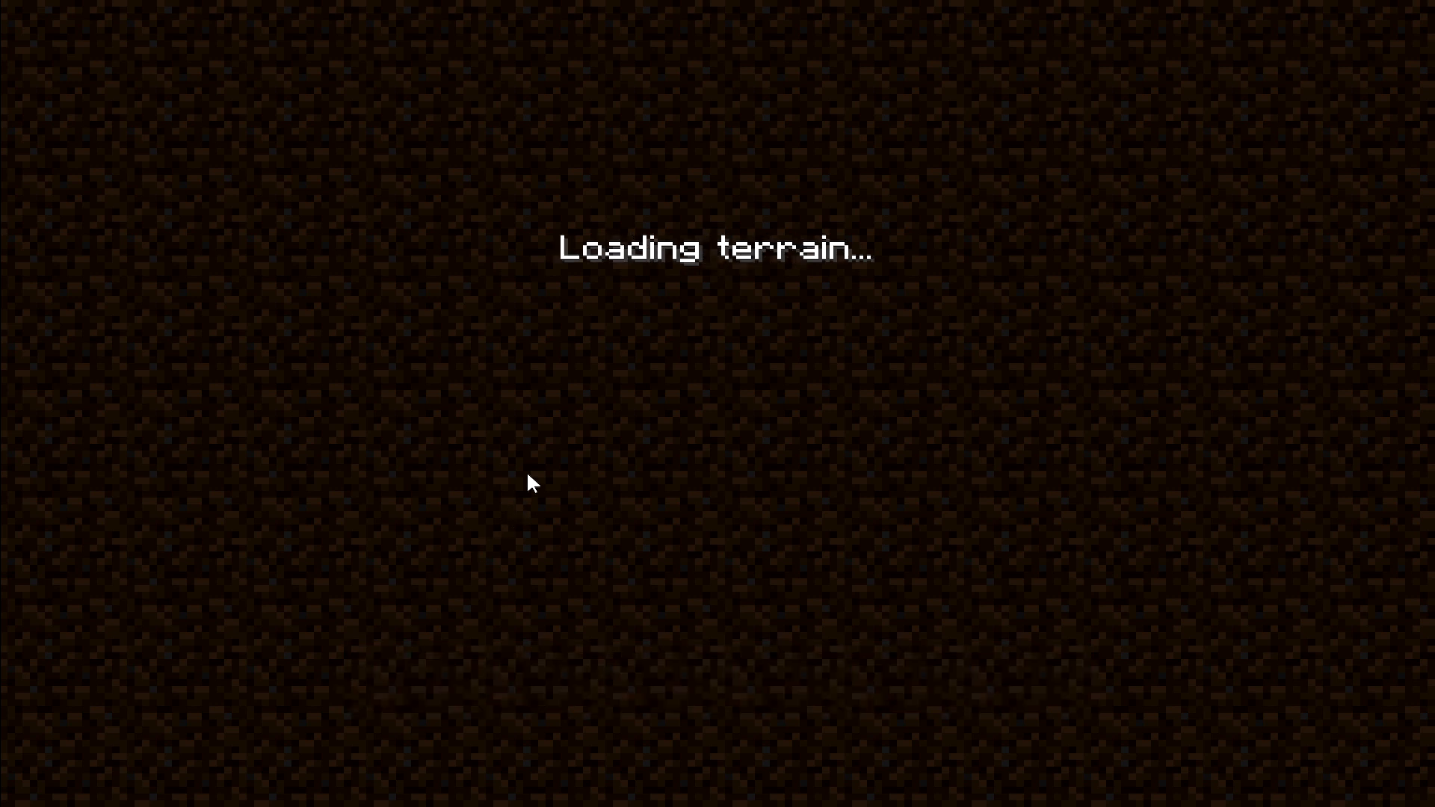
key("w")
key("w")
key("w")
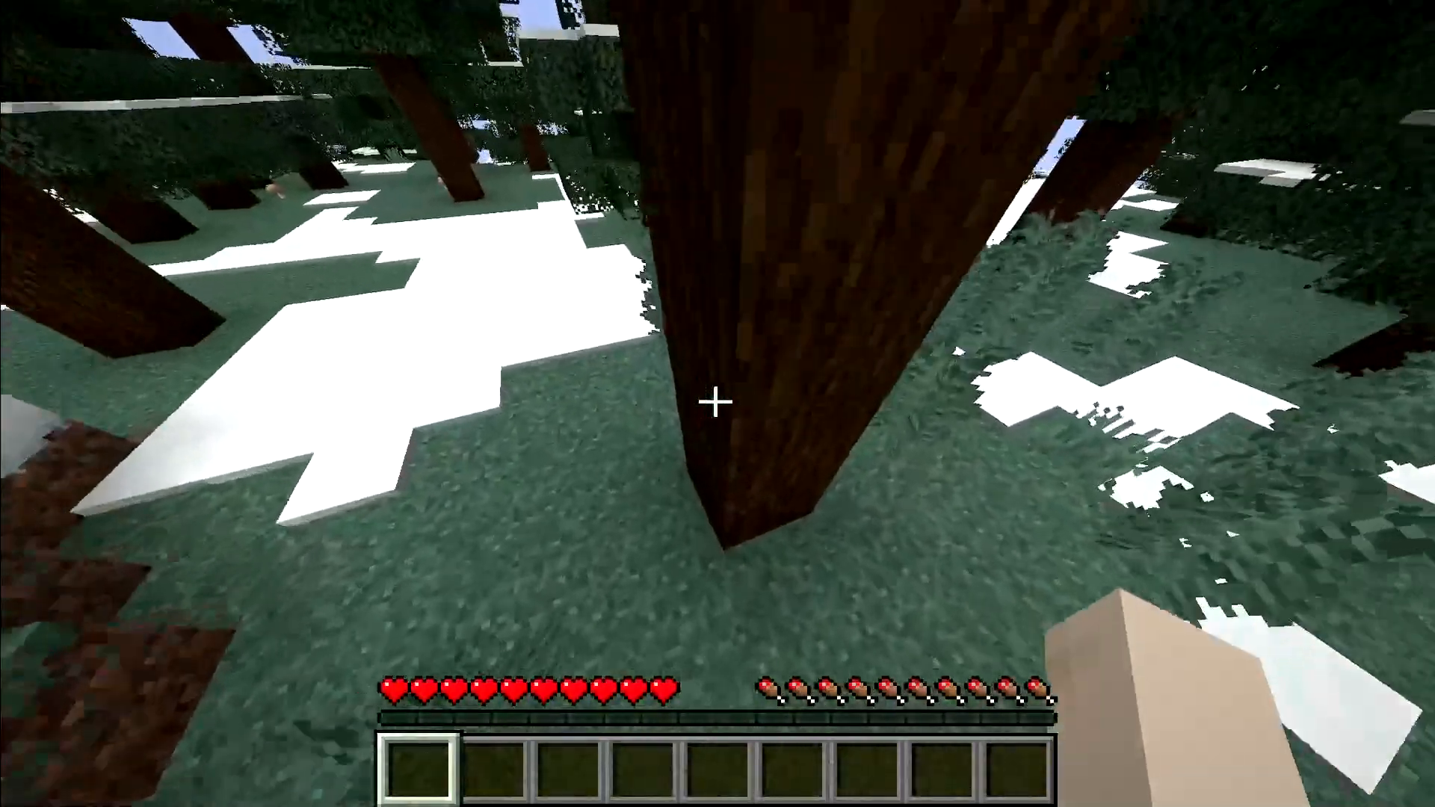
key("w")
key("s")
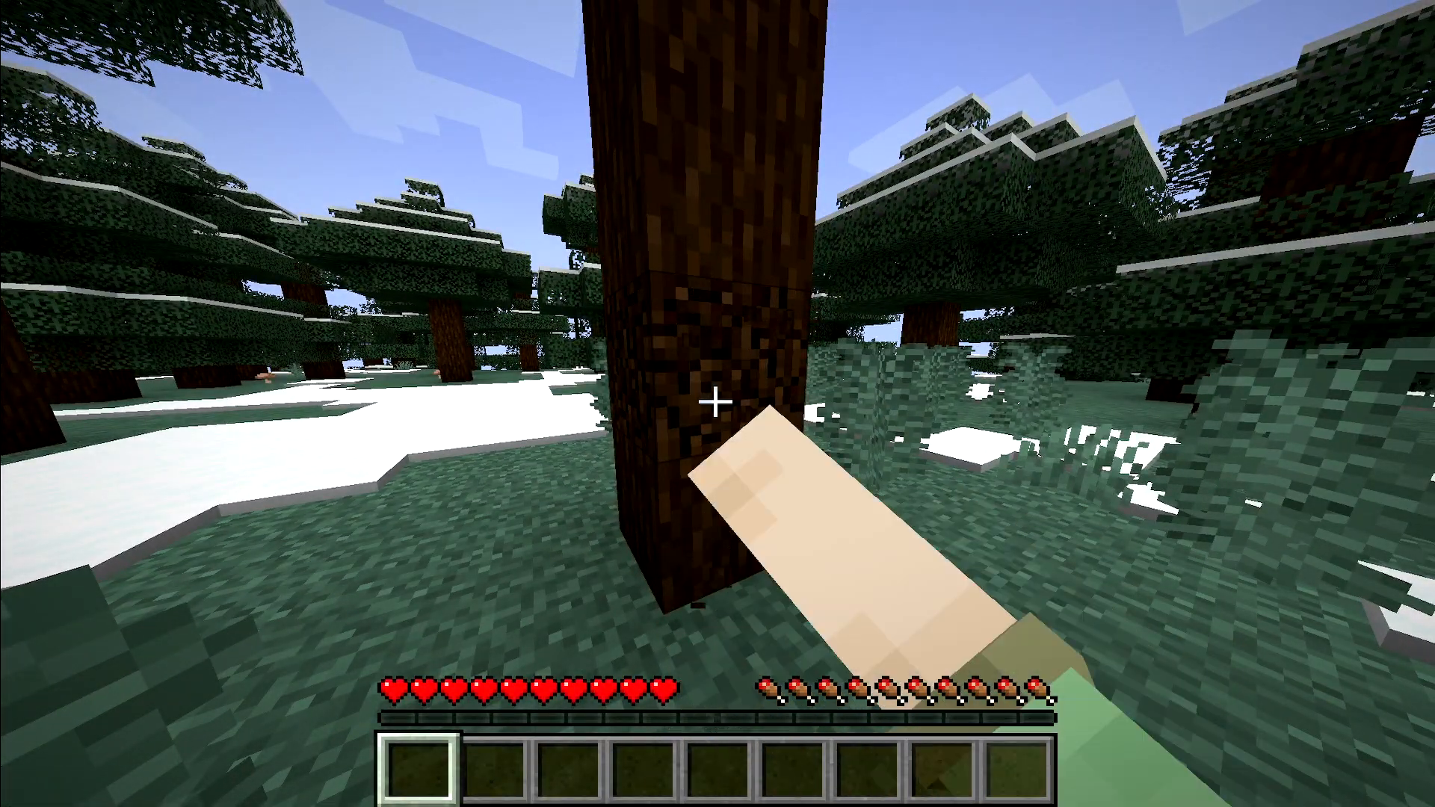
- Chop the spruce trunk log by log, collecting six spruce logs
left_click(716, 402)
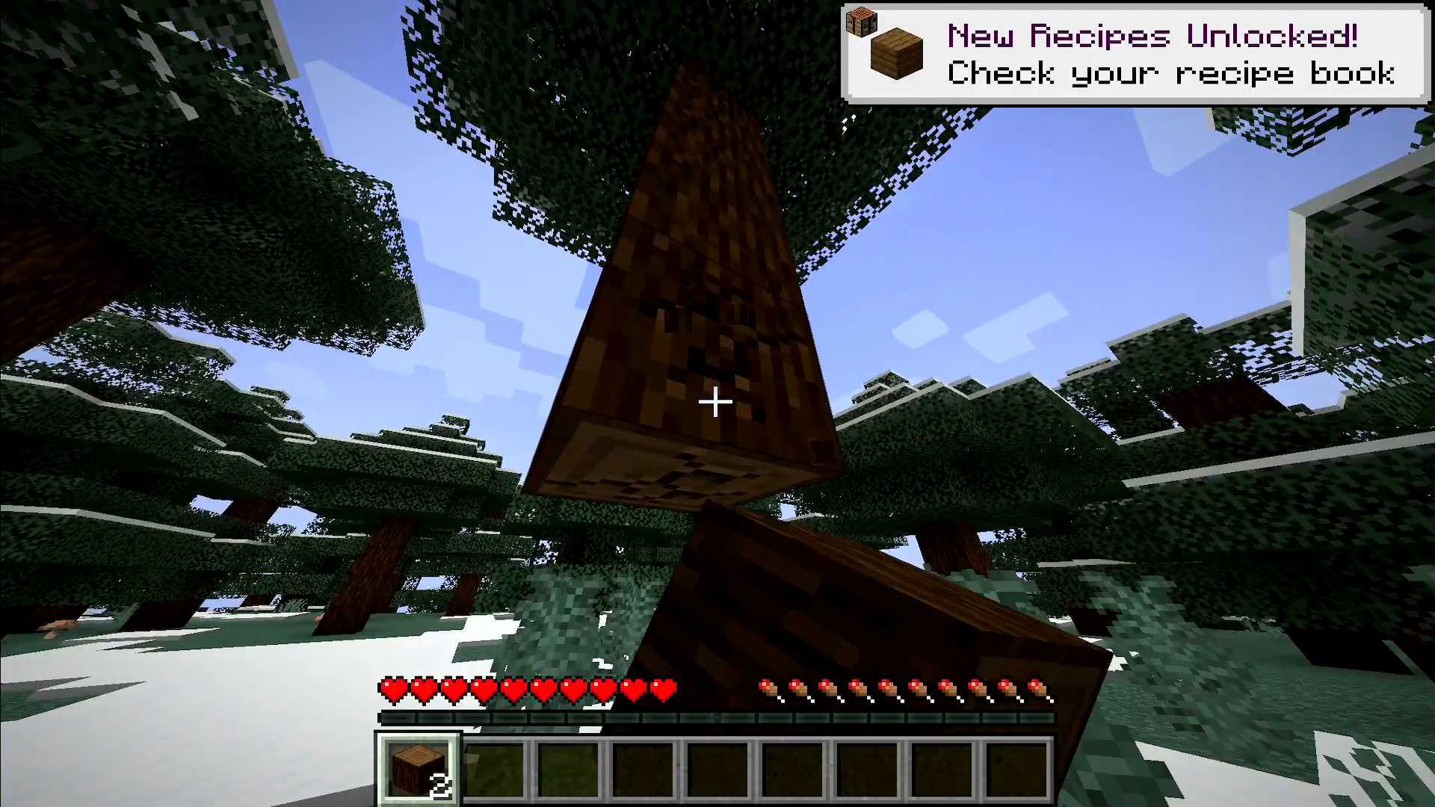
left_click(715, 402)
left_click(715, 402)
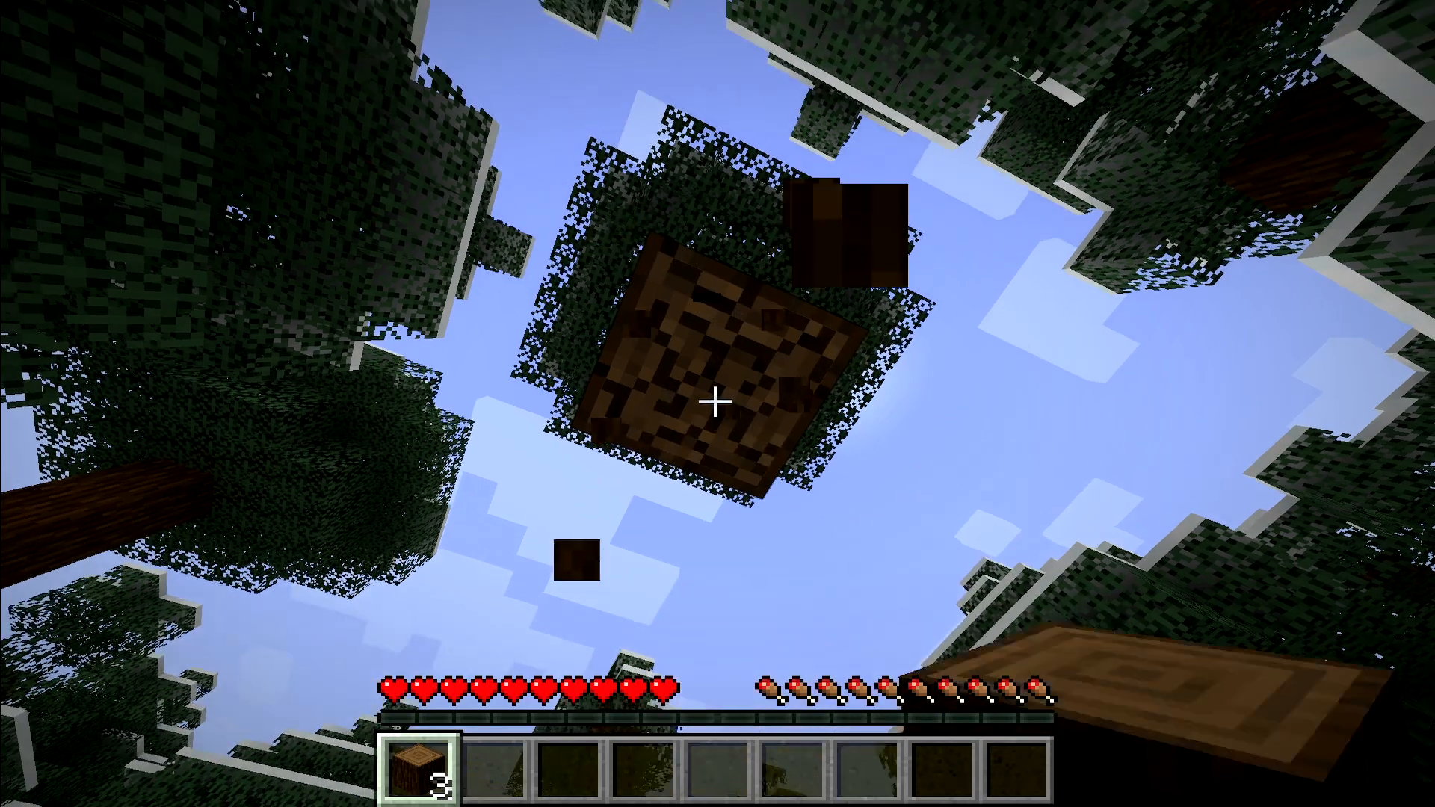
left_click(715, 403)
left_click(715, 402)
left_click(716, 402)
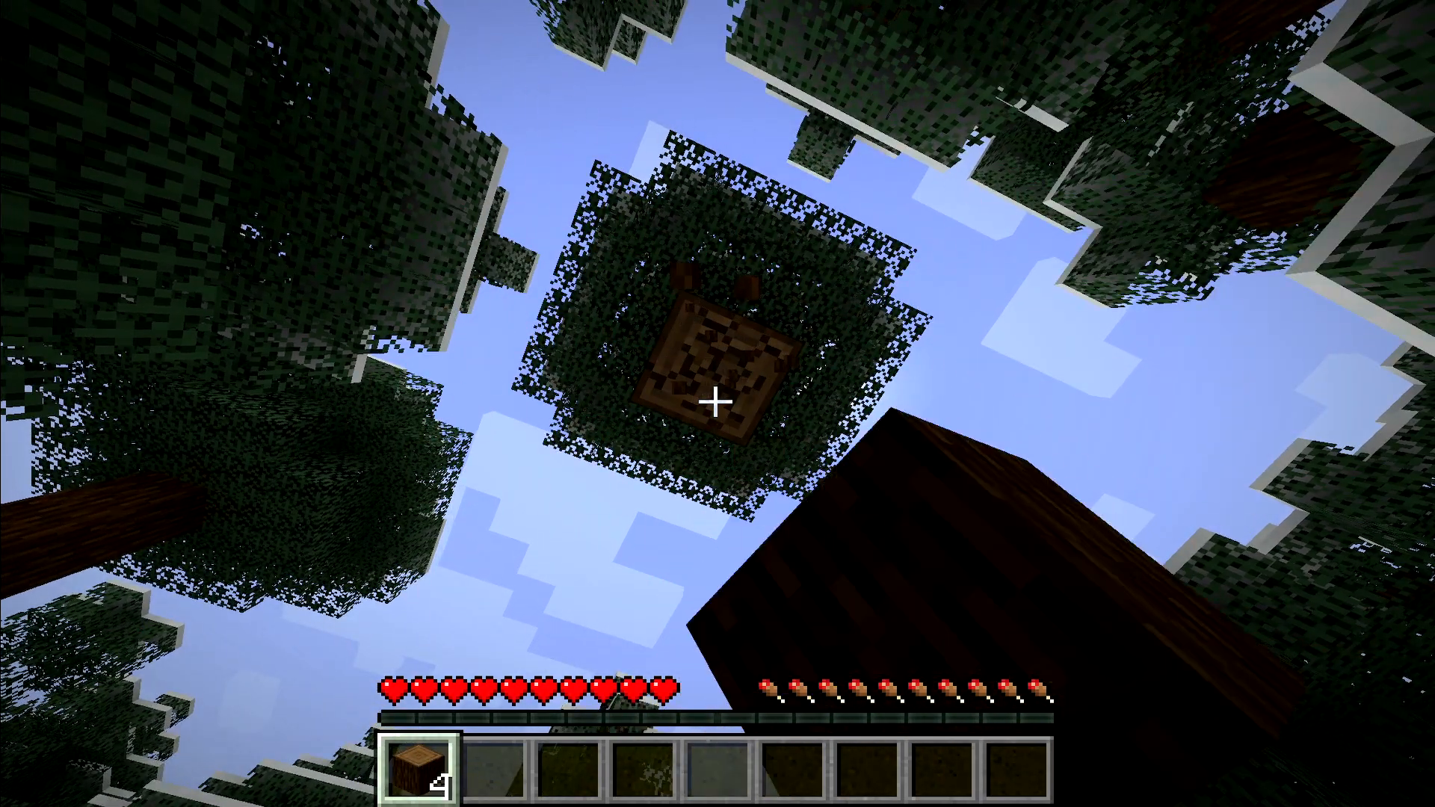
left_click(715, 402)
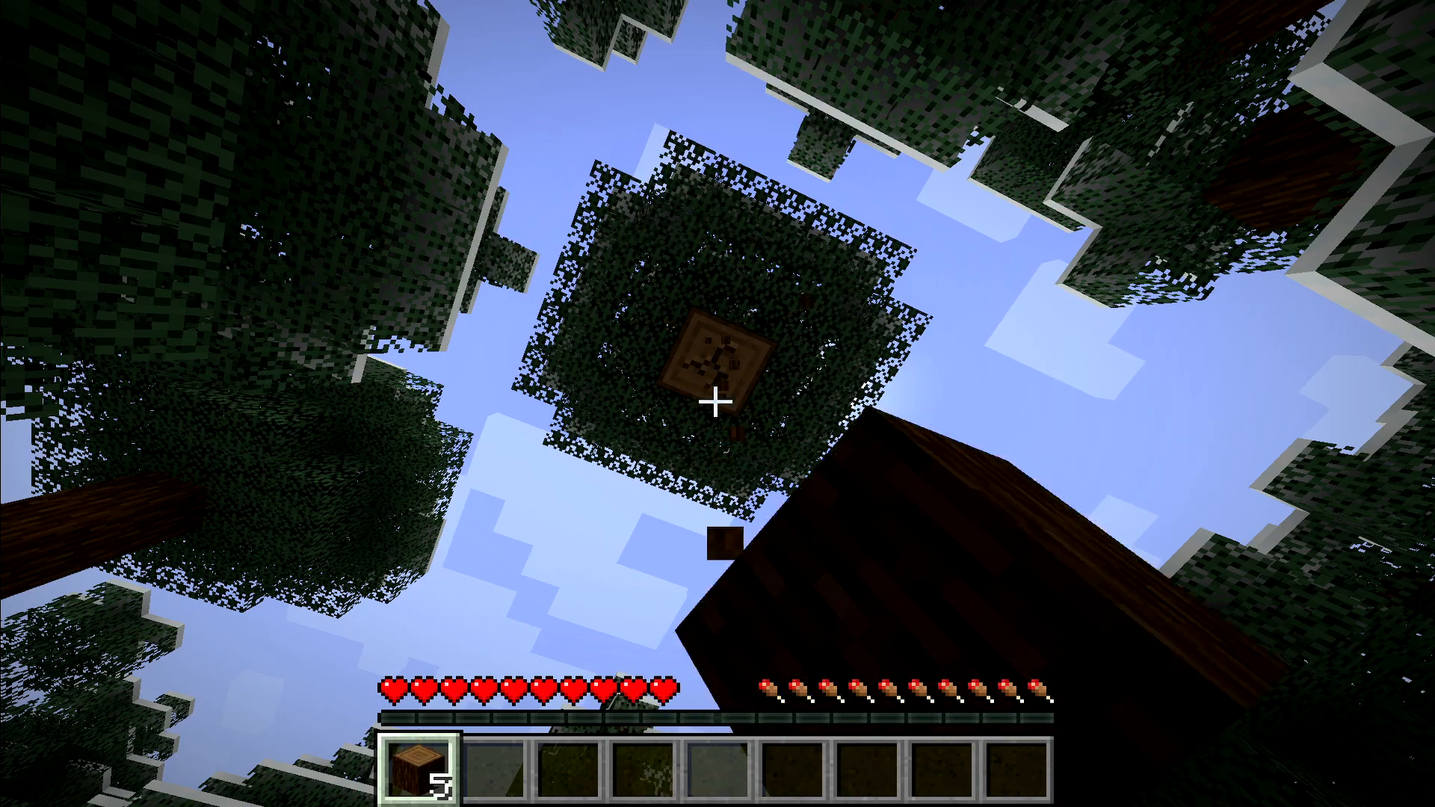
left_click(715, 402)
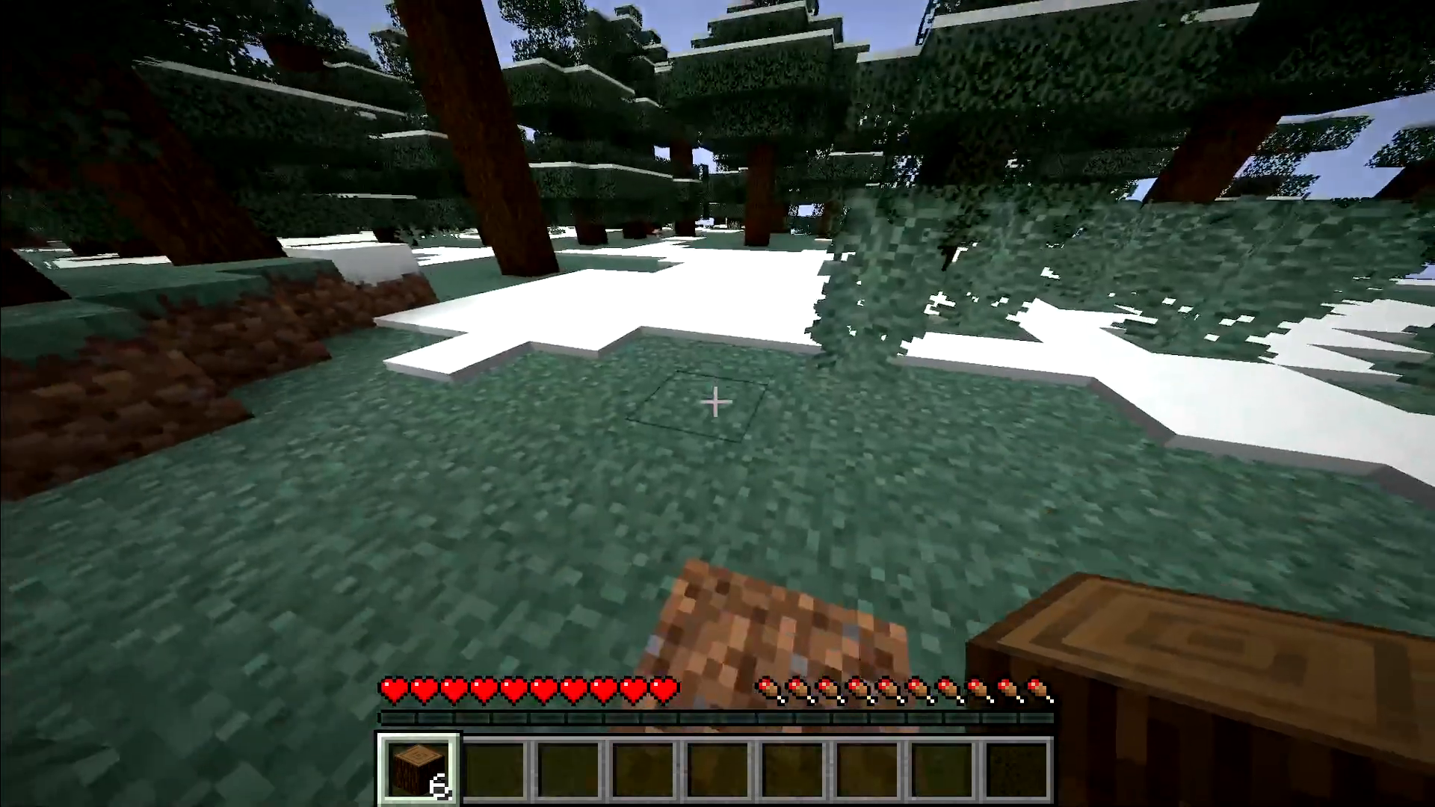
- Craft all six spruce logs into planks in the inventory crafting grid
key("e")
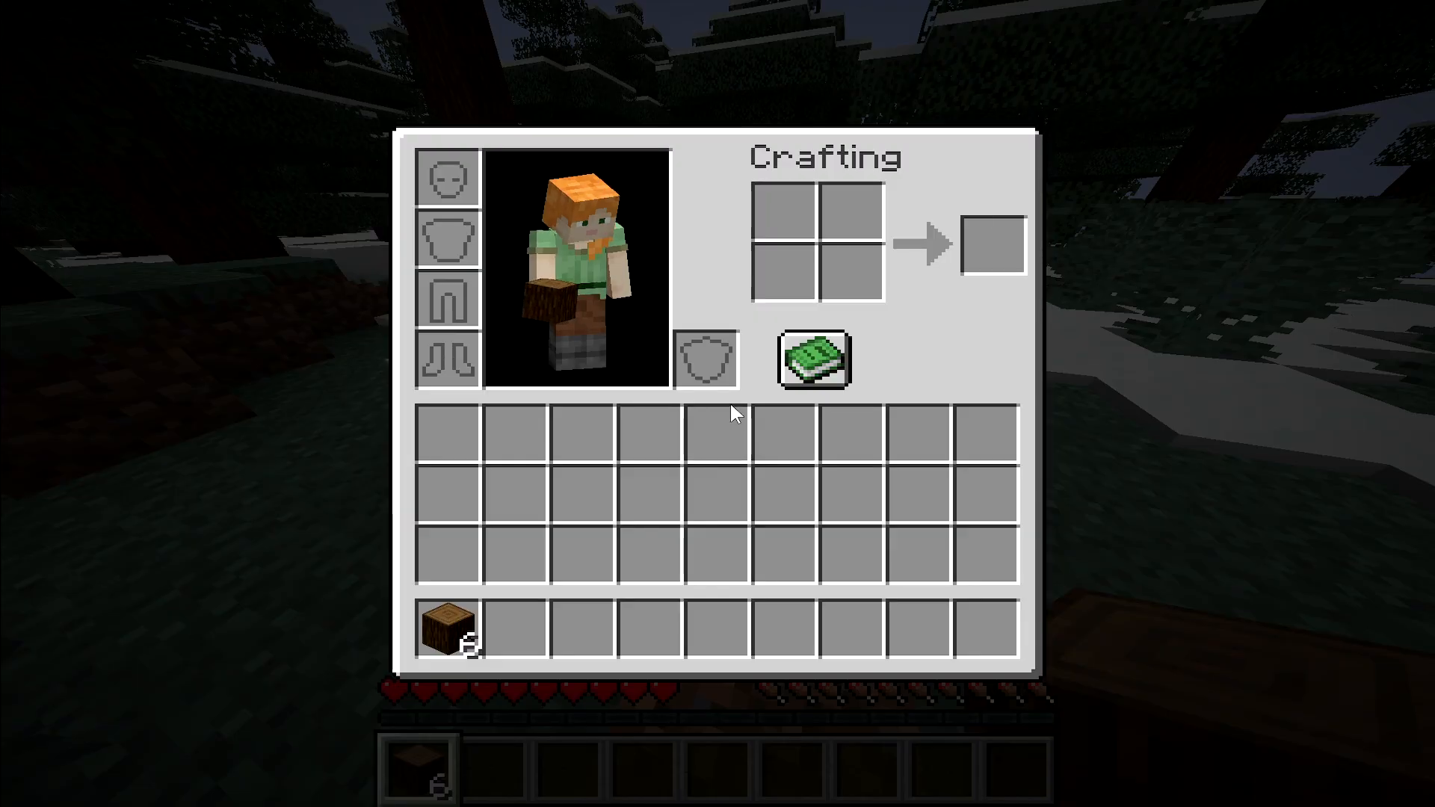
left_click(452, 624)
left_click(984, 258, "shift")
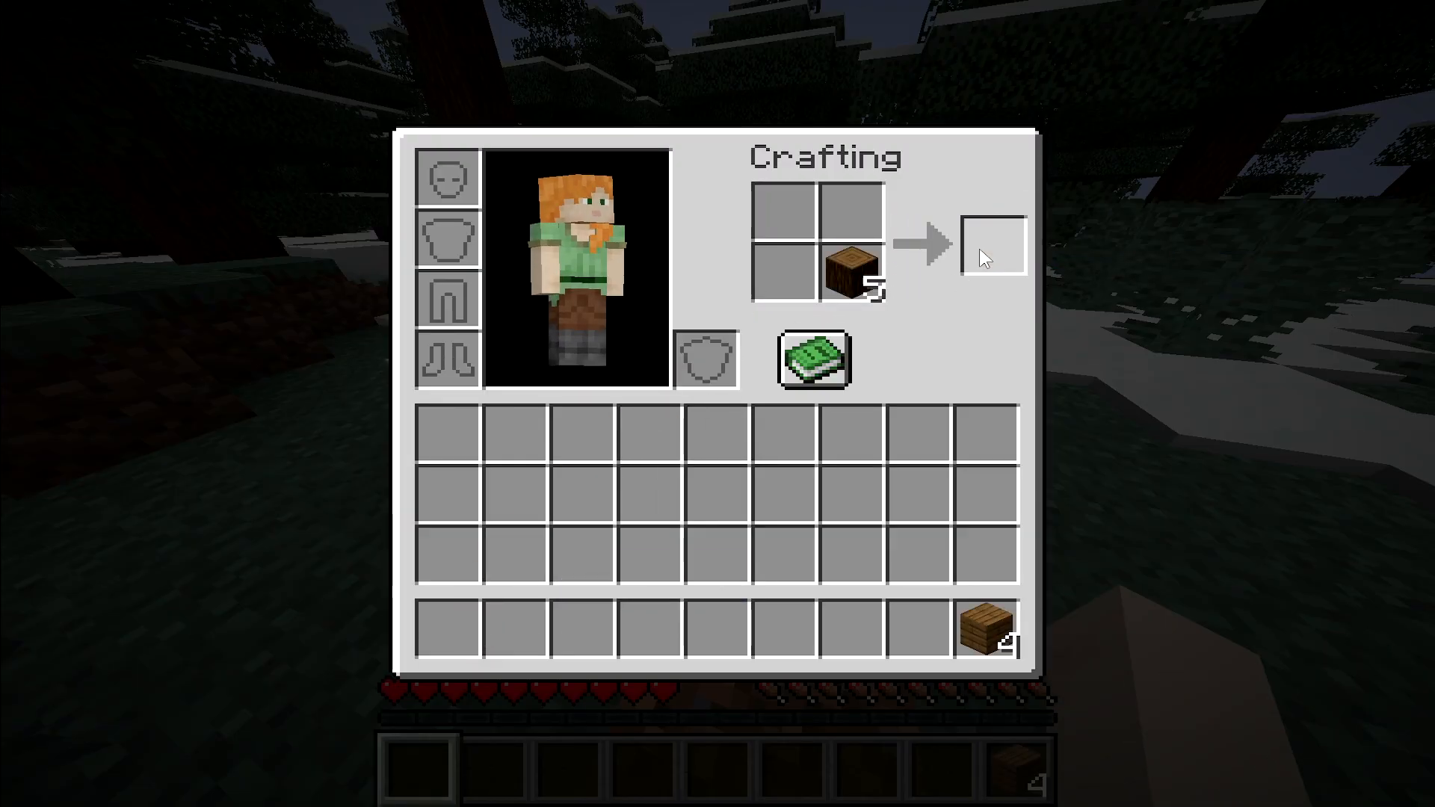
- Use the recipe book to craft a crafting table and 4 sticks from the planks
left_click(819, 355)
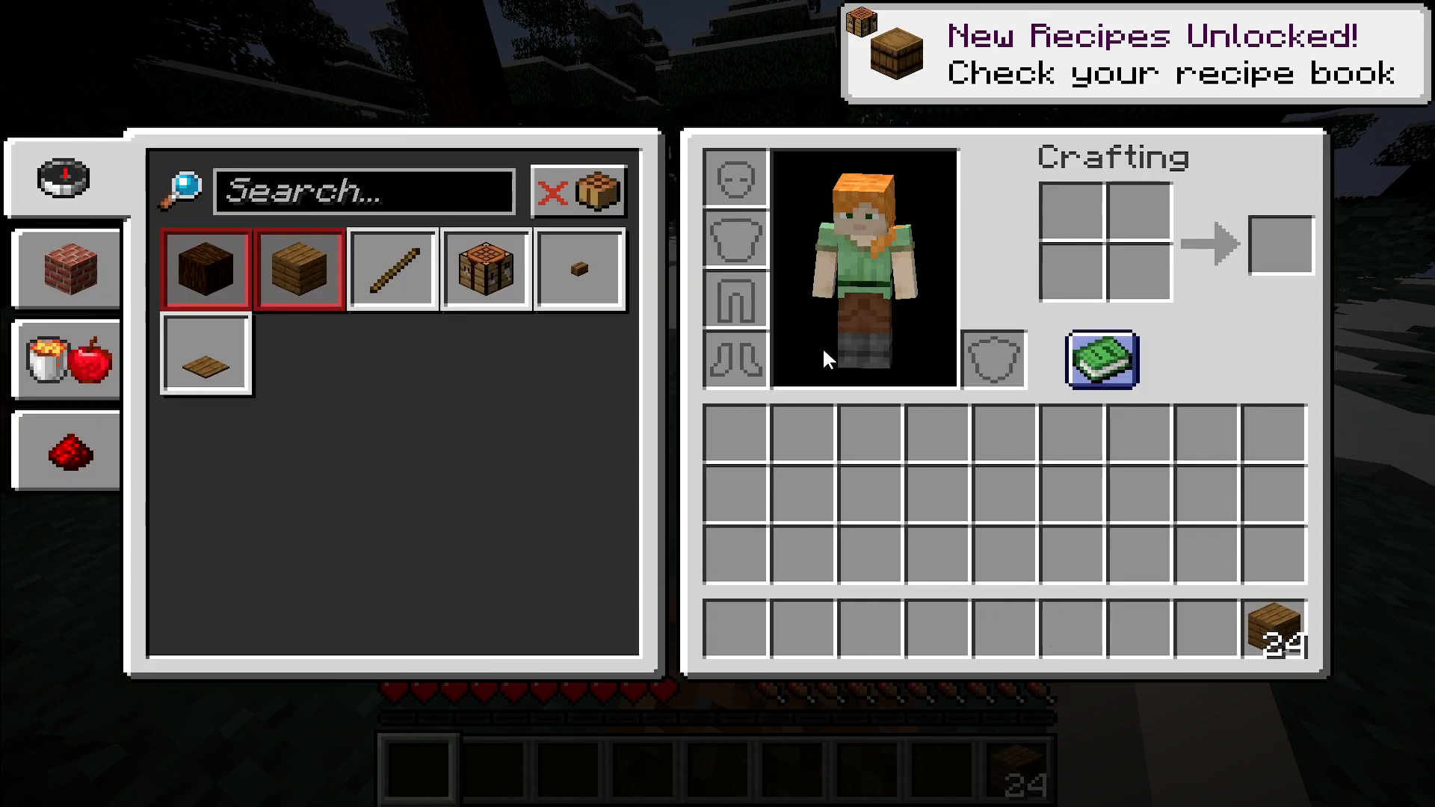
left_click(486, 269)
left_click(1280, 245)
left_click(1204, 628)
left_click(423, 262)
left_click(1280, 245)
left_click(1274, 553)
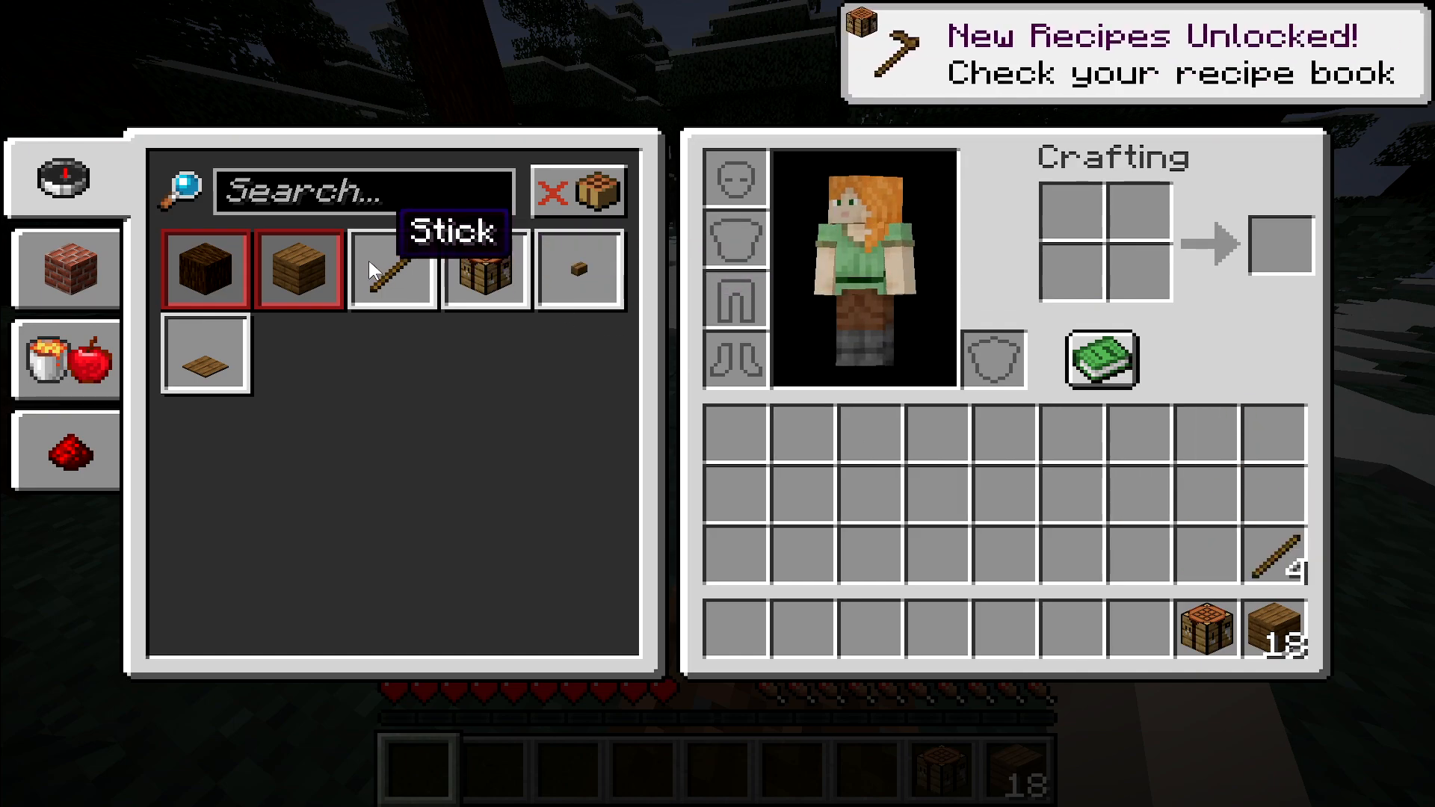